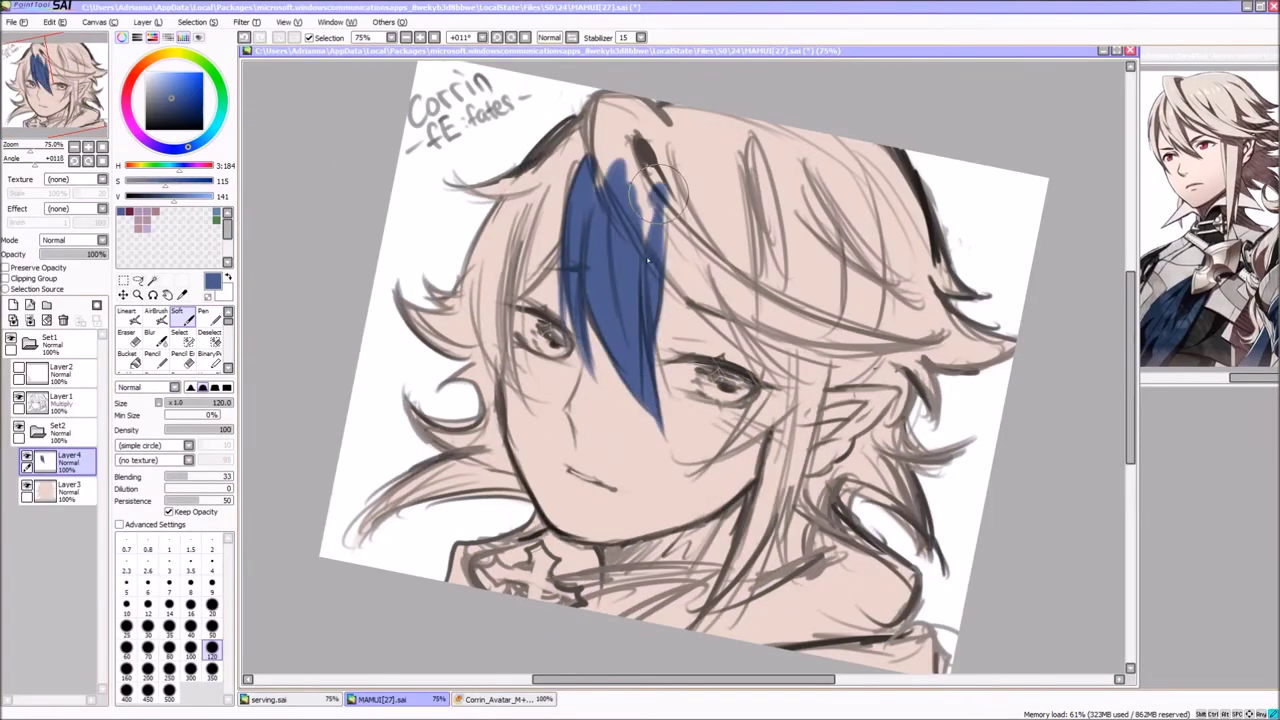
- Block in the hair in blue on Layer4 with the Soft brush at size 120, covering the bangs, side locks and crown
{"action": "mouse_move", "coordinate": [648, 261]}
{"action": "left_mouse_down"}
{"action": "mouse_move", "coordinate": [700, 330]}
{"action": "mouse_move", "coordinate": [780, 540]}
{"action": "left_mouse_up"}
{"action": "key", "text": "h"}
{"action": "left_click_drag", "start_coordinate": [440, 370], "coordinate": [545, 478]}
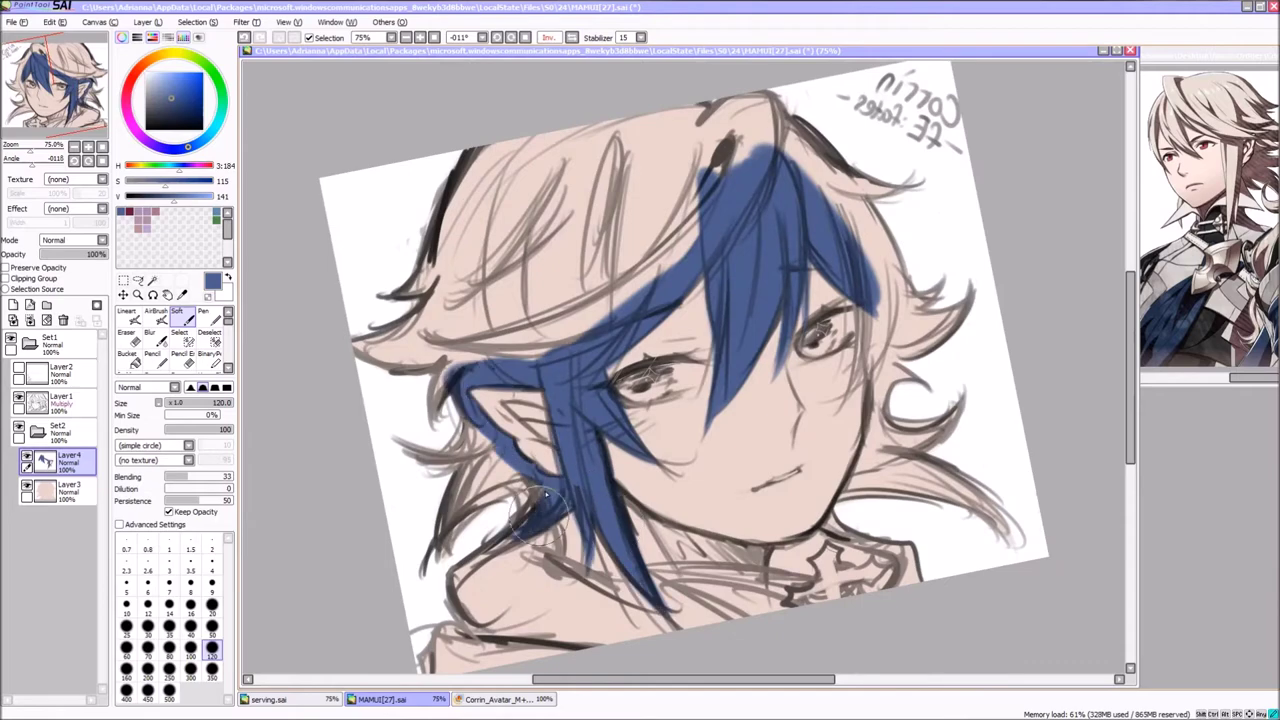
{"action": "mouse_move", "coordinate": [487, 432]}
{"action": "left_mouse_down"}
{"action": "mouse_move", "coordinate": [440, 455]}
{"action": "mouse_move", "coordinate": [700, 200]}
{"action": "left_mouse_up"}
{"action": "key", "text": "h"}
{"action": "mouse_move", "coordinate": [530, 150]}
{"action": "left_mouse_down"}
{"action": "mouse_move", "coordinate": [560, 400]}
{"action": "mouse_move", "coordinate": [420, 384]}
{"action": "left_mouse_up"}
{"action": "key", "text": "Delete"}
- Recolor the blocked-in hair to a pale beige by adjusting its hue, saturation and luminescence
{"action": "key", "text": "ctrl+u"}
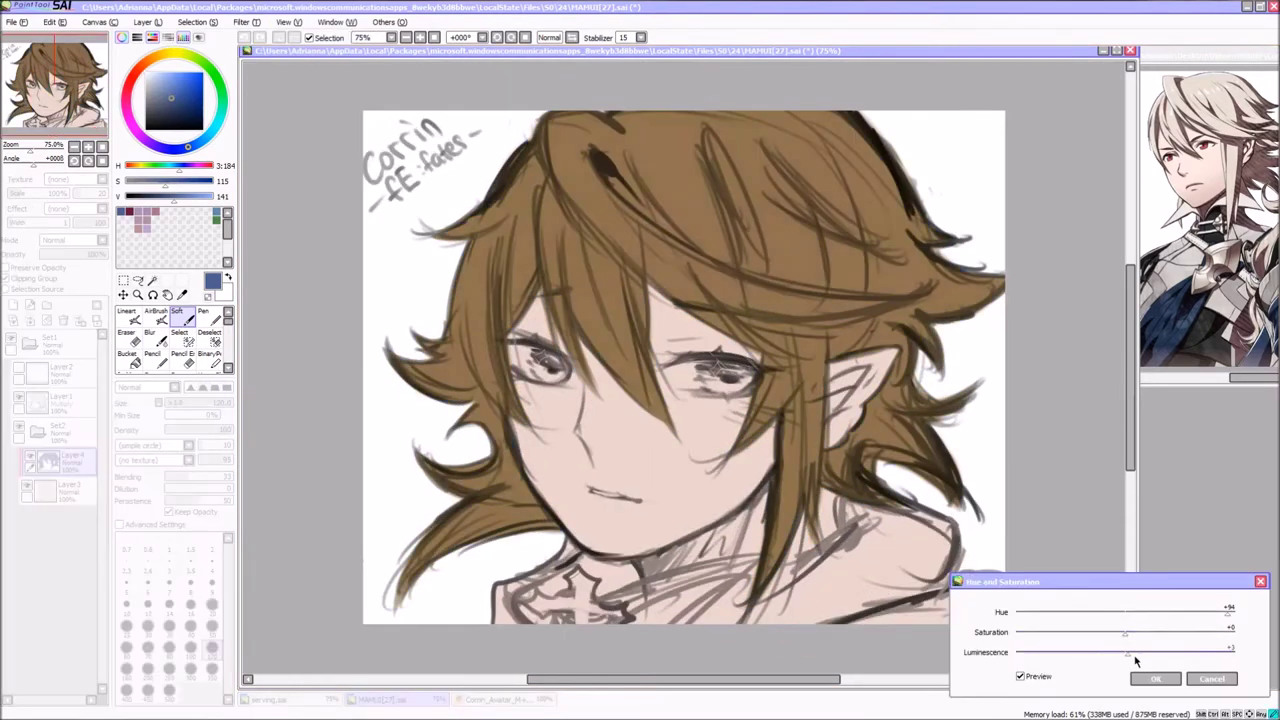
{"action": "left_click_drag", "start_coordinate": [1128, 643], "coordinate": [1140, 638]}
{"action": "left_click", "coordinate": [1155, 678]}
- Paint both irises blue on a separate clipped layer beneath the hair layer
{"action": "left_click_drag", "start_coordinate": [530, 360], "coordinate": [565, 380]}
{"action": "left_click_drag", "start_coordinate": [705, 370], "coordinate": [735, 388]}
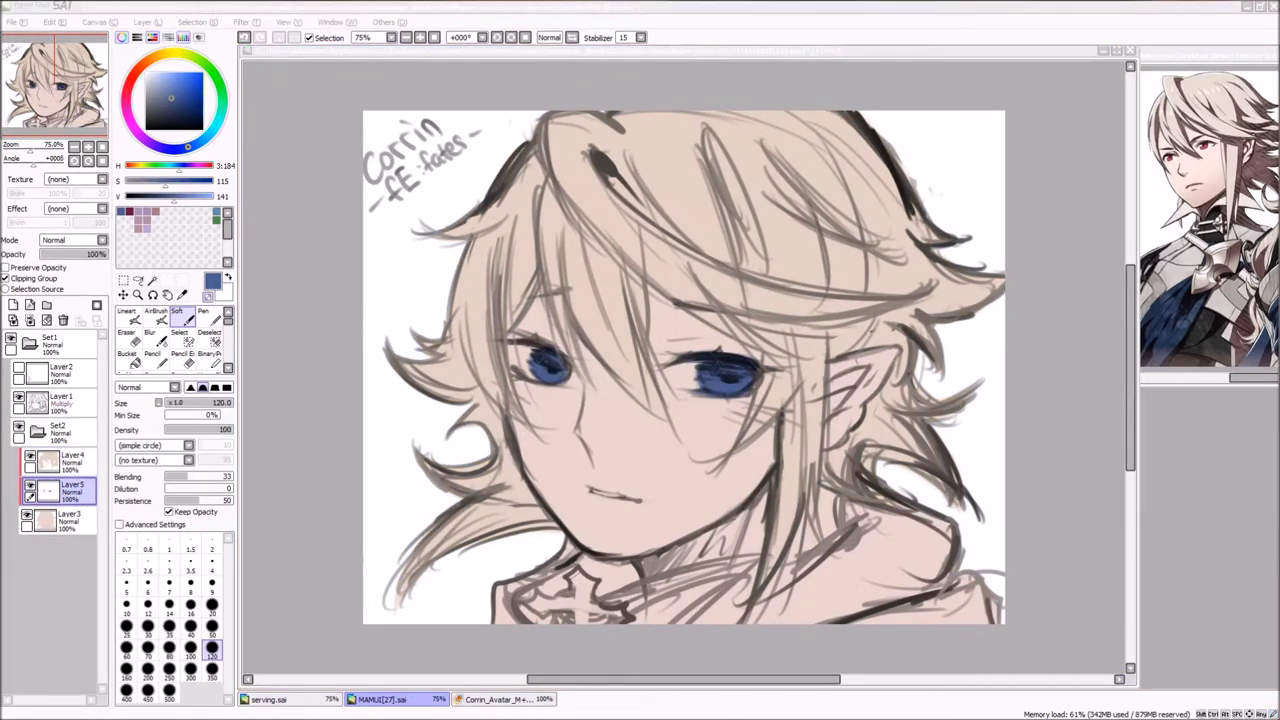
{"action": "key", "text": "h"}
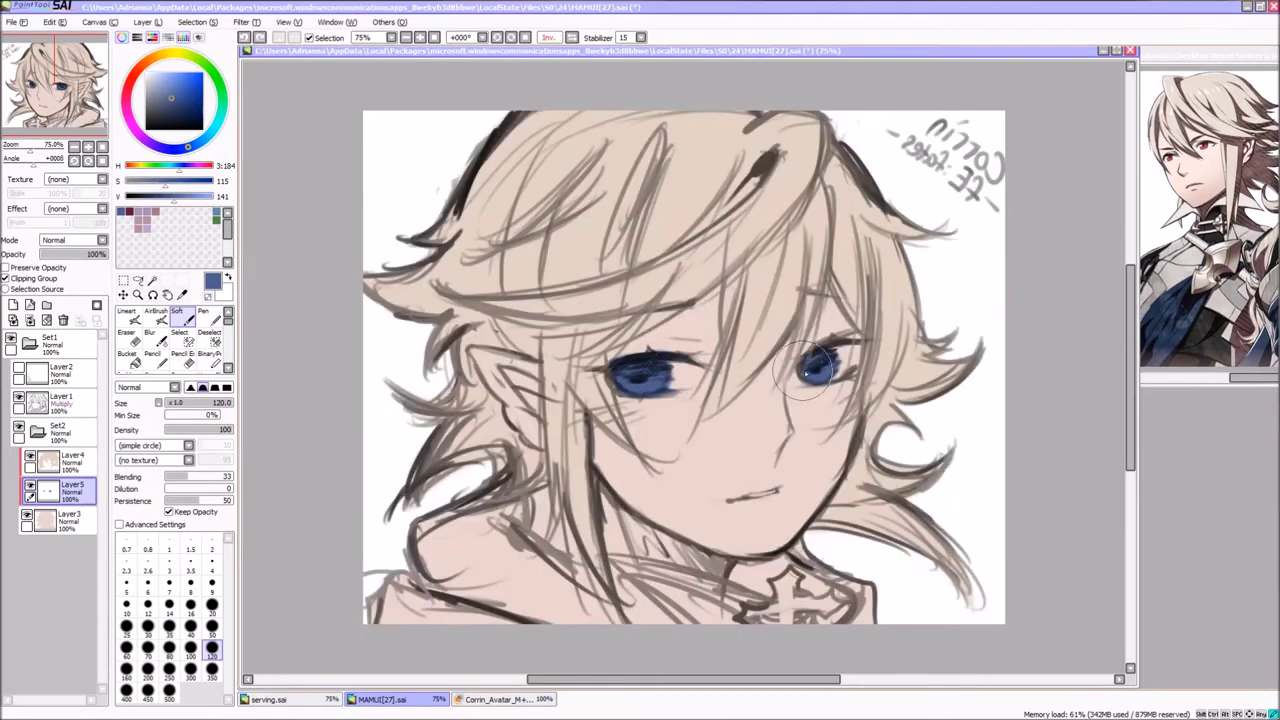
{"action": "left_click", "coordinate": [571, 38]}
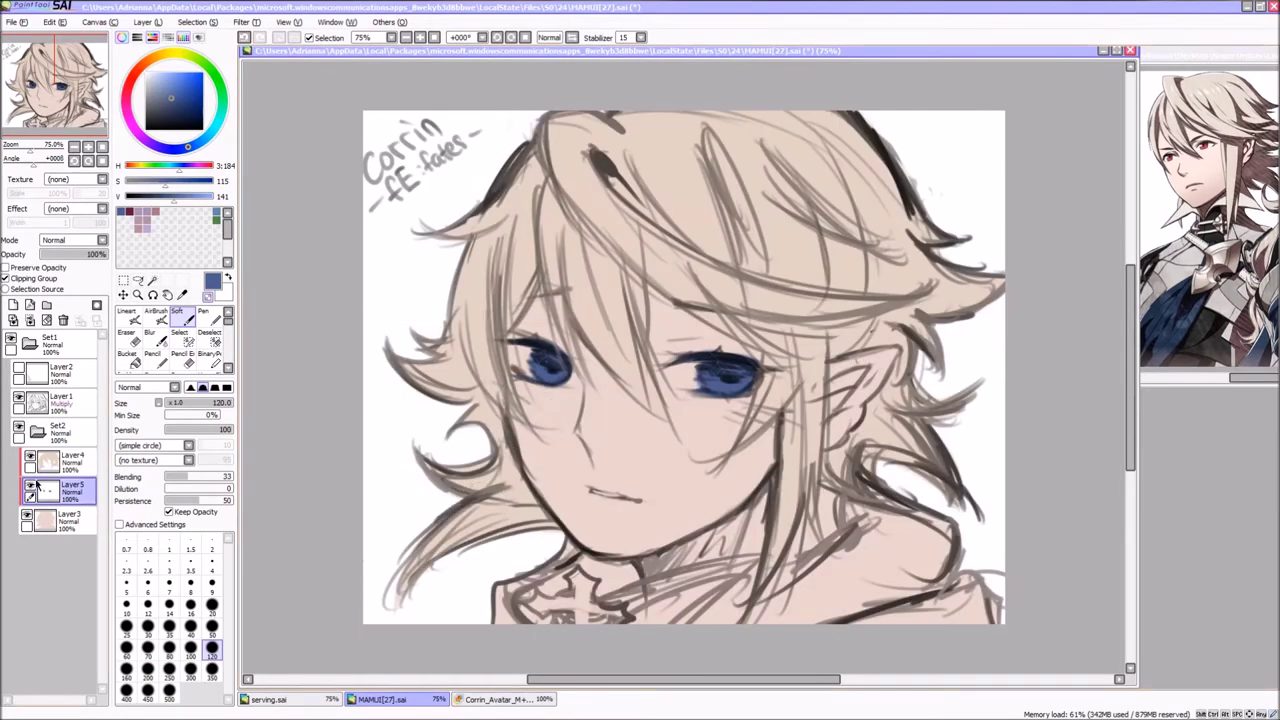
- Recolor the irises red with Hue and Saturation and save the drawing as MAMUI[27].psd on the desktop
{"action": "key", "text": "ctrl+u"}
{"action": "left_click_drag", "start_coordinate": [1125, 612], "coordinate": [1180, 618]}
{"action": "left_click", "coordinate": [1155, 678]}
{"action": "left_click", "coordinate": [16, 22]}
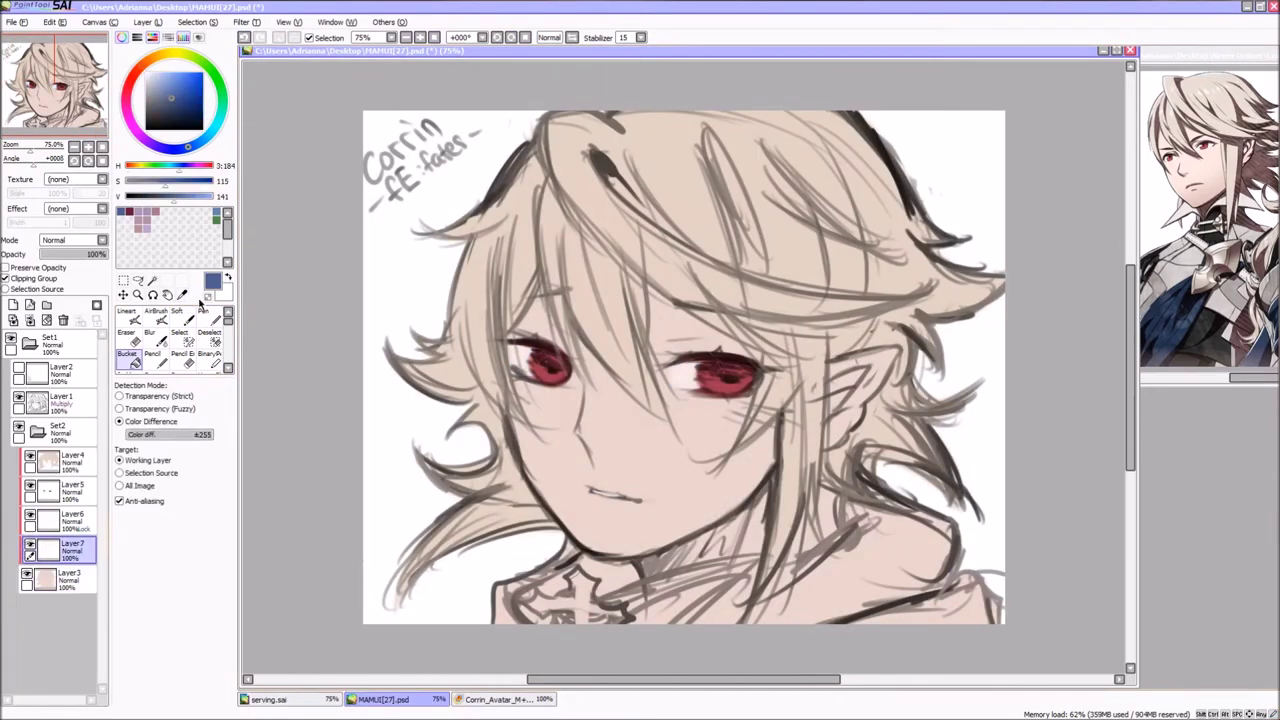
- Paint the cloak and collar solid blue on Layer7 with the Soft brush at size 250
{"action": "left_click", "coordinate": [180, 317]}
{"action": "scroll", "coordinate": [680, 400], "scroll_direction": "down", "scroll_amount": 2}
{"action": "mouse_move", "coordinate": [540, 450]}
{"action": "left_mouse_down"}
{"action": "mouse_move", "coordinate": [650, 520]}
{"action": "mouse_move", "coordinate": [800, 470]}
{"action": "mouse_move", "coordinate": [851, 580]}
{"action": "left_mouse_up"}
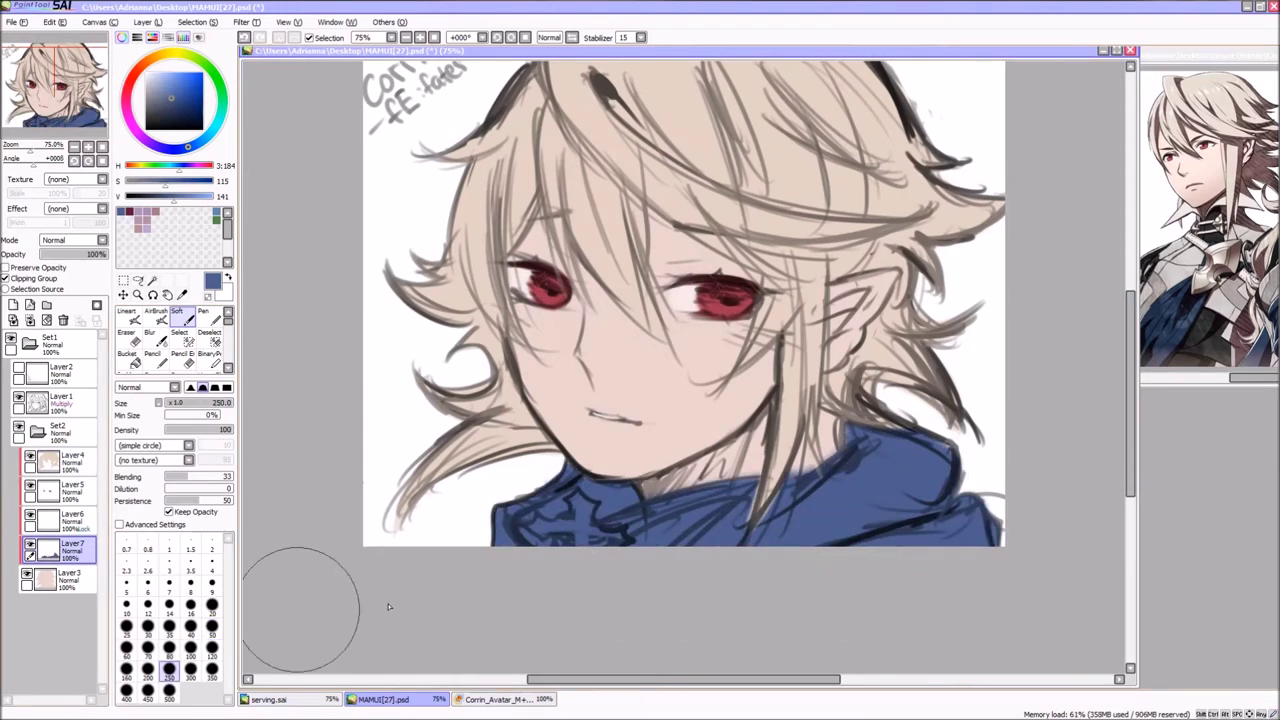
- Darken the cloak to a muted navy with Hue and Saturation
{"action": "key", "text": "Page_Up"}
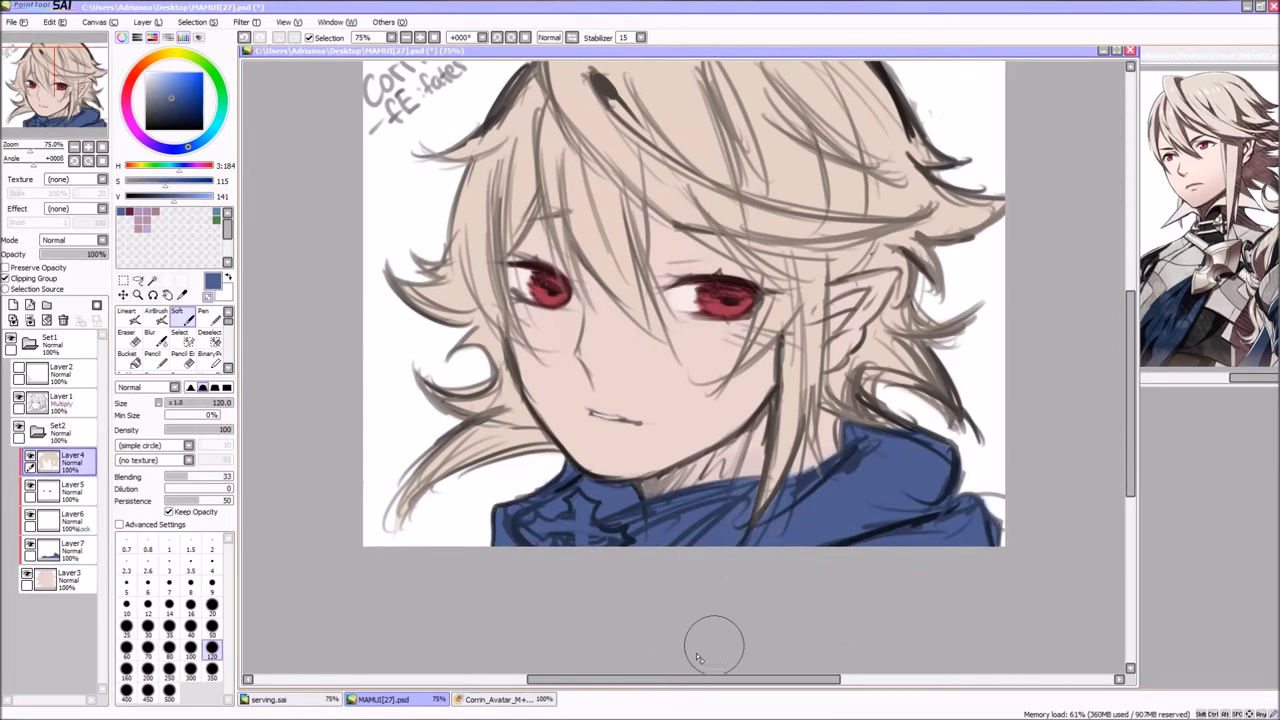
{"action": "key", "text": "Page_Down"}
{"action": "key", "text": "ctrl+u"}
{"action": "left_click_drag", "start_coordinate": [1123, 622], "coordinate": [1100, 622]}
{"action": "left_click", "coordinate": [1157, 674]}
- Add a clipped layer above the cloak, paint the collar's cross clasp golden yellow and erase the overspill around it
{"action": "left_click", "coordinate": [13, 305]}
{"action": "left_click", "coordinate": [189, 76]}
{"action": "left_click_drag", "start_coordinate": [580, 495], "coordinate": [545, 530]}
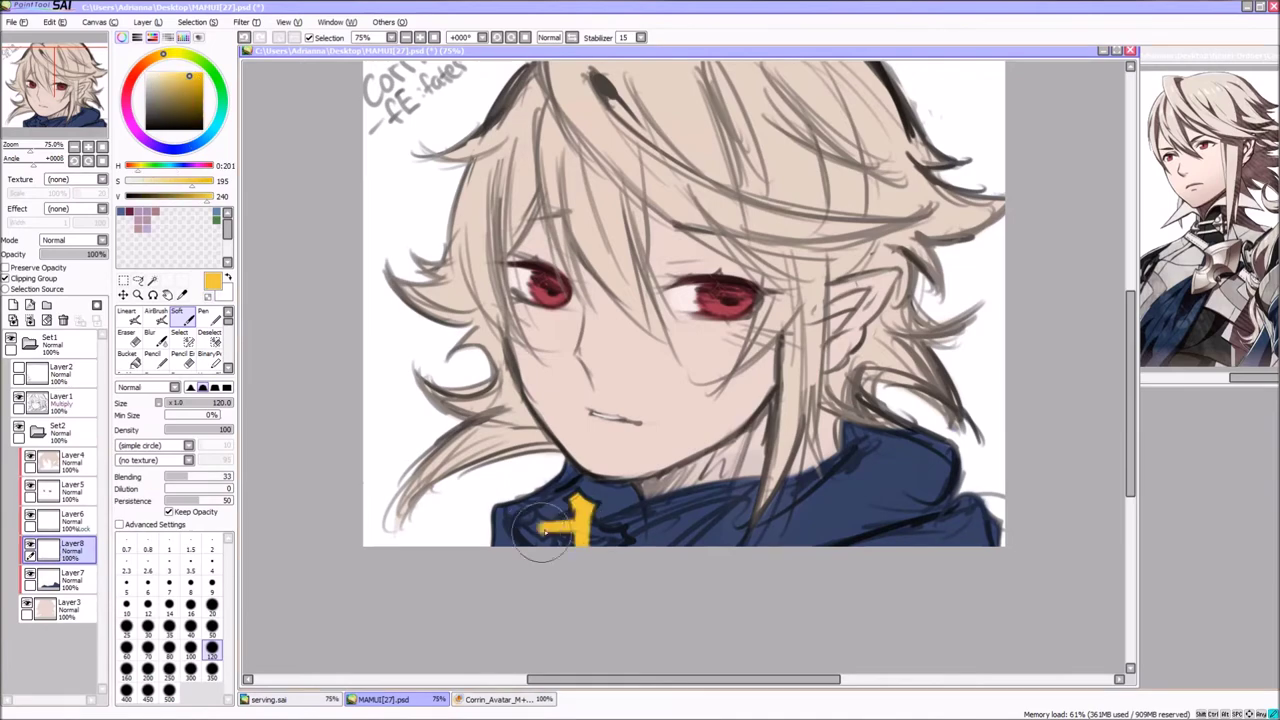
{"action": "key", "text": "End"}
{"action": "key", "text": "End"}
{"action": "key", "text": "End"}
{"action": "key", "text": "End"}
{"action": "key", "text": "End"}
{"action": "key", "text": "End"}
{"action": "key", "text": "e"}
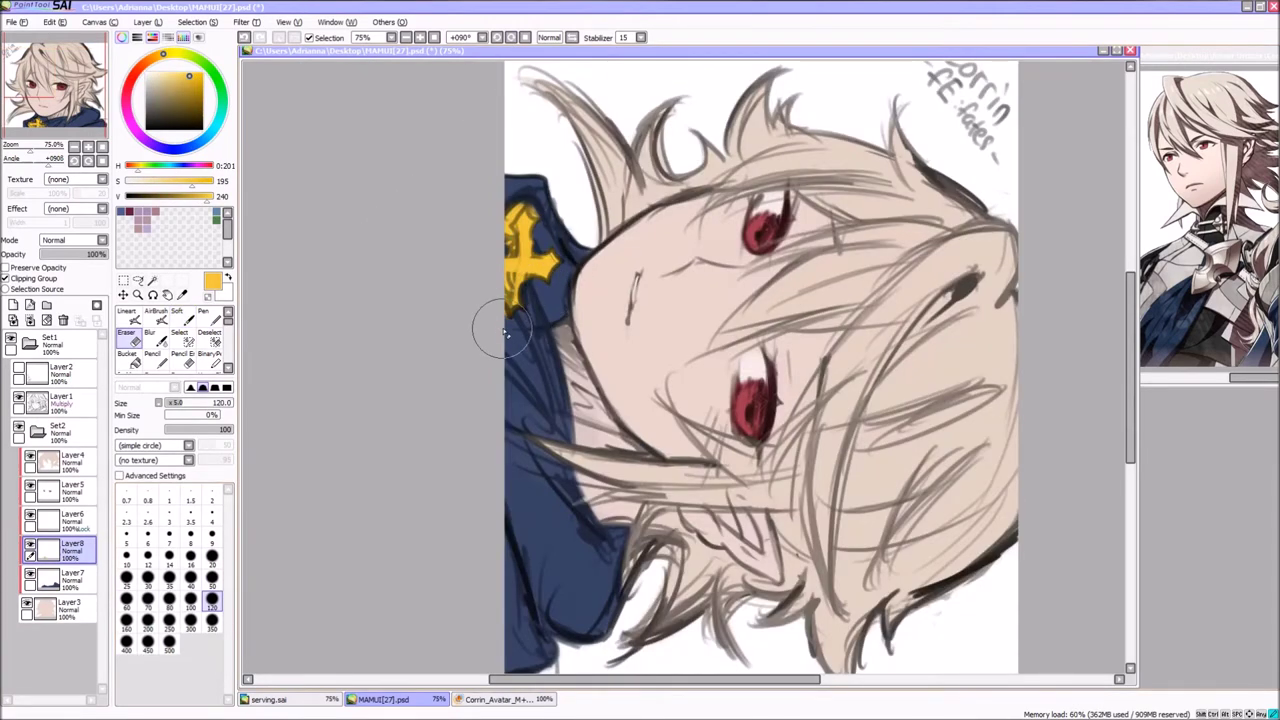
{"action": "key", "text": "Home"}
- Recolor the cross clasp to a pale gold with Hue and Saturation
{"action": "key", "text": "ctrl+u"}
{"action": "left_click_drag", "start_coordinate": [1125, 652], "coordinate": [1213, 655]}
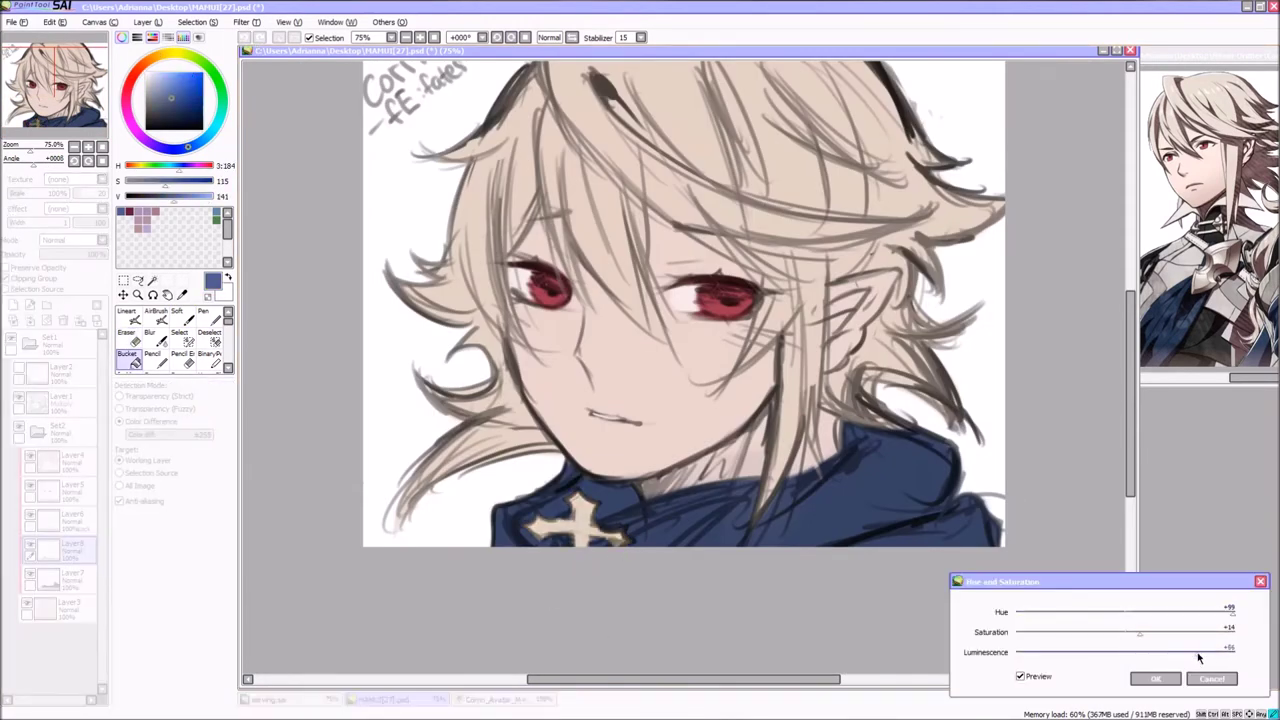
{"action": "key", "text": "Return"}
{"action": "scroll", "coordinate": [684, 340], "scroll_direction": "up", "scroll_amount": 1}
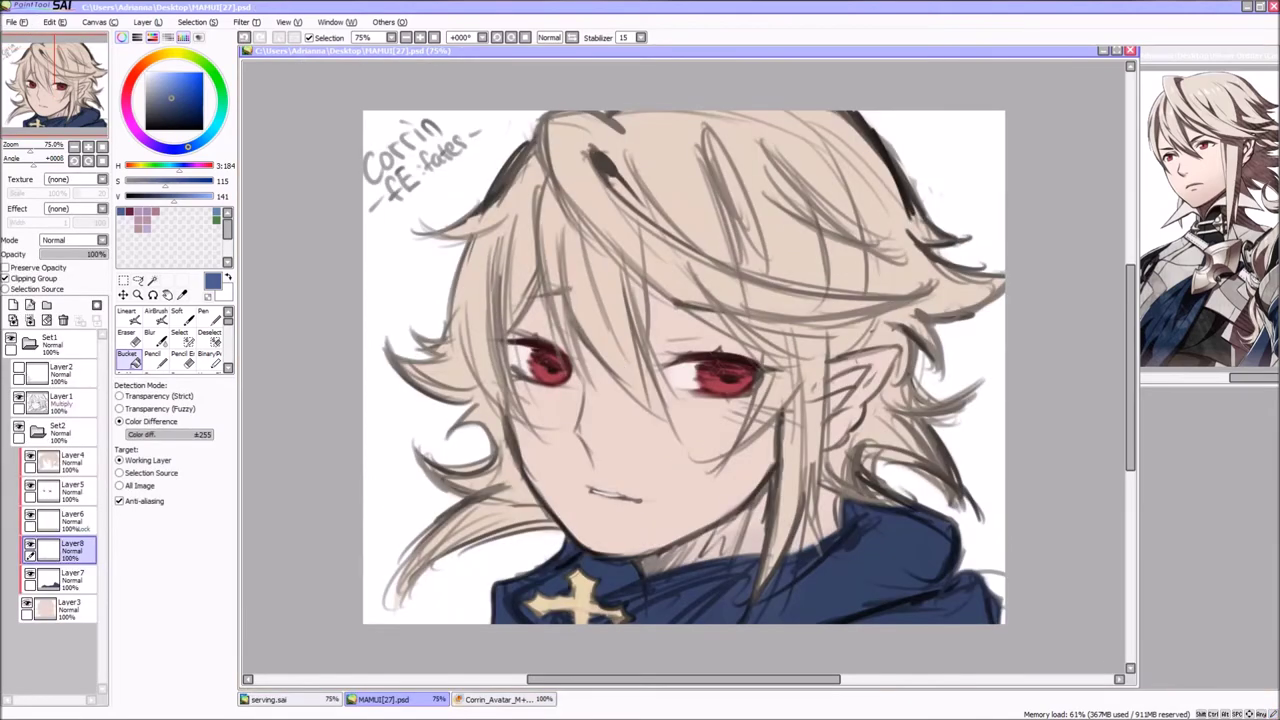
- Add a layer above the Set2 folder, fill it with dusty pink, set it to Multiply and clip it to the folder
{"action": "left_click", "coordinate": [13, 304]}
{"action": "left_click", "coordinate": [150, 113]}
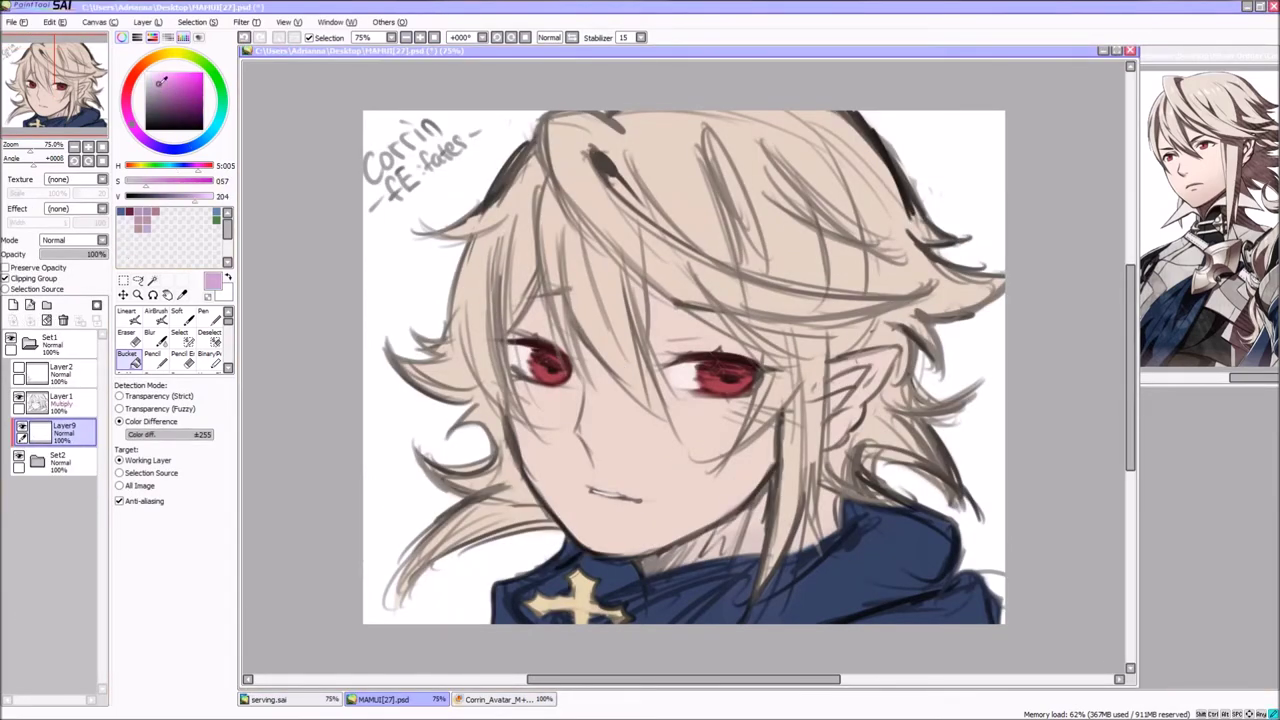
{"action": "left_click", "coordinate": [700, 250]}
{"action": "key", "text": "h"}
{"action": "key", "text": "h"}
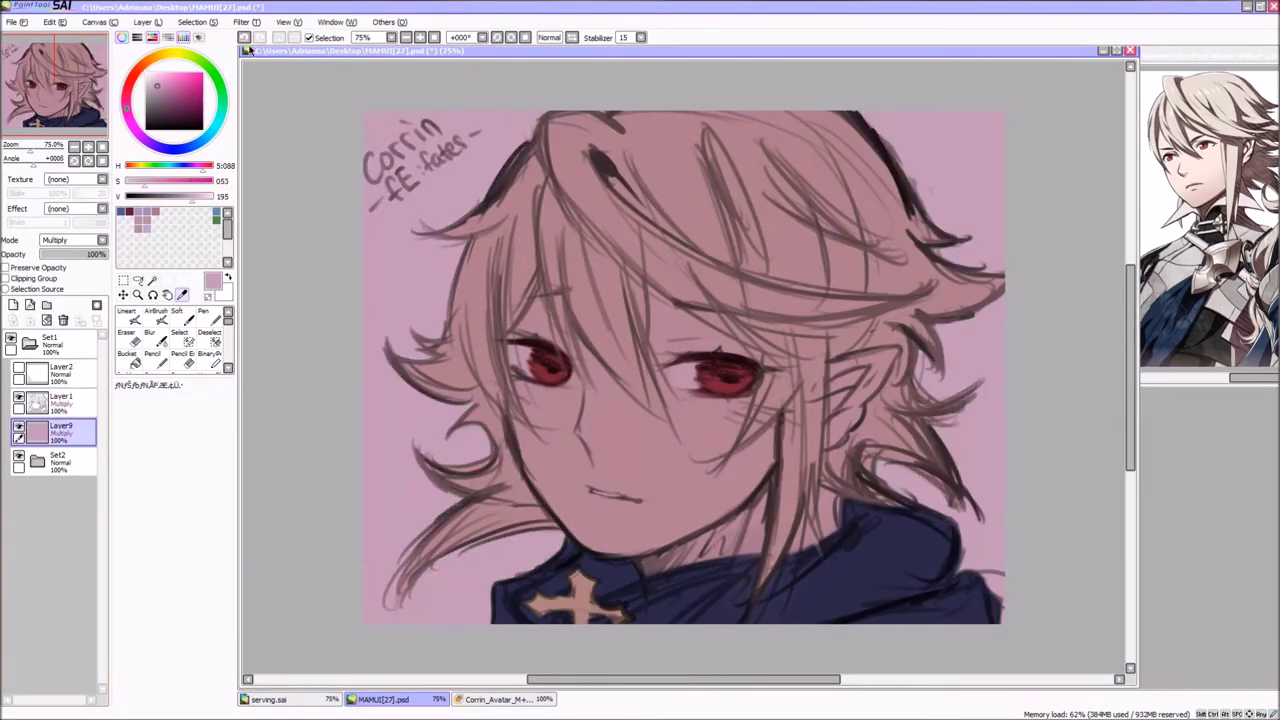
{"action": "left_click", "coordinate": [5, 278]}
- Clear the pink shading along the large swept bang with the Soft brush to light it
{"action": "left_click", "coordinate": [176, 311]}
{"action": "key", "text": "h"}
{"action": "left_click_drag", "start_coordinate": [640, 292], "coordinate": [803, 157]}
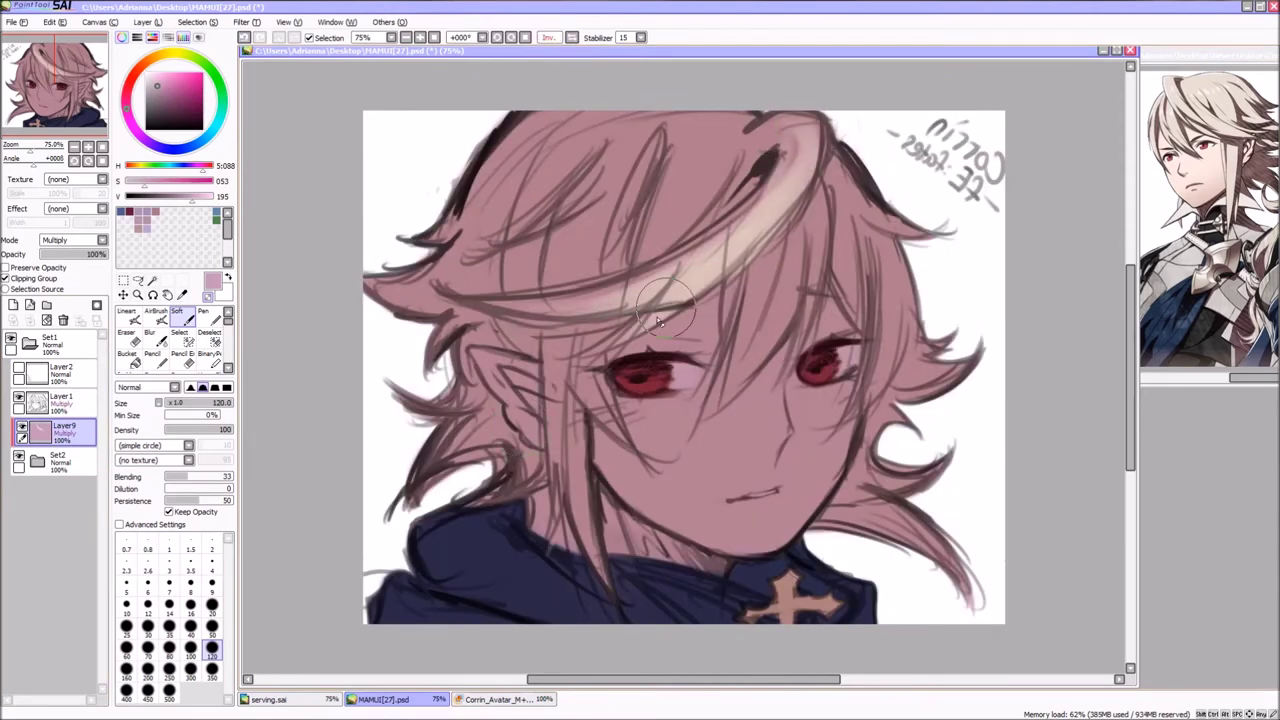
{"action": "key", "text": "h"}
- Clear the shading on the front bangs and the flicked locks on the far side of the face
{"action": "left_click_drag", "start_coordinate": [560, 200], "coordinate": [620, 390]}
{"action": "mouse_move", "coordinate": [500, 150]}
{"action": "left_mouse_down"}
{"action": "mouse_move", "coordinate": [525, 300]}
{"action": "mouse_move", "coordinate": [480, 400]}
{"action": "left_mouse_up"}
{"action": "left_click_drag", "start_coordinate": [575, 275], "coordinate": [592, 348]}
{"action": "key", "text": "h"}
{"action": "key", "text": "h"}
{"action": "left_click_drag", "start_coordinate": [450, 295], "coordinate": [478, 385]}
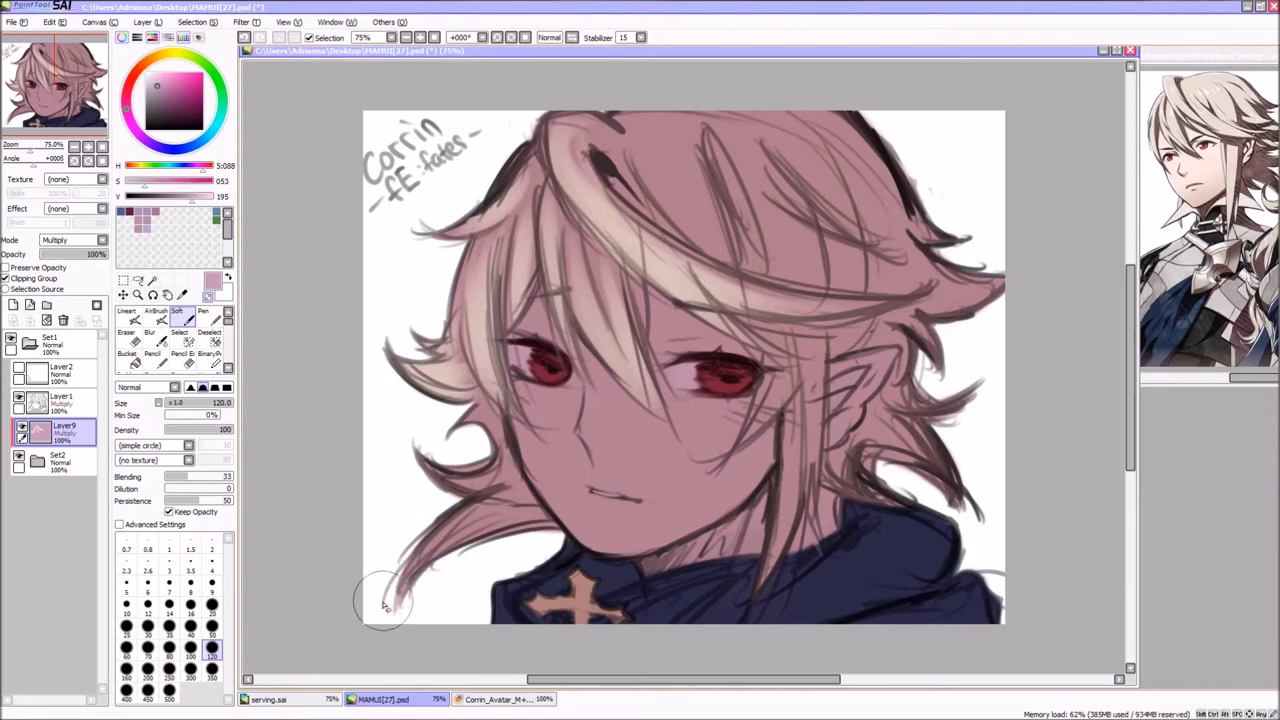
{"action": "left_click_drag", "start_coordinate": [528, 506], "coordinate": [420, 585]}
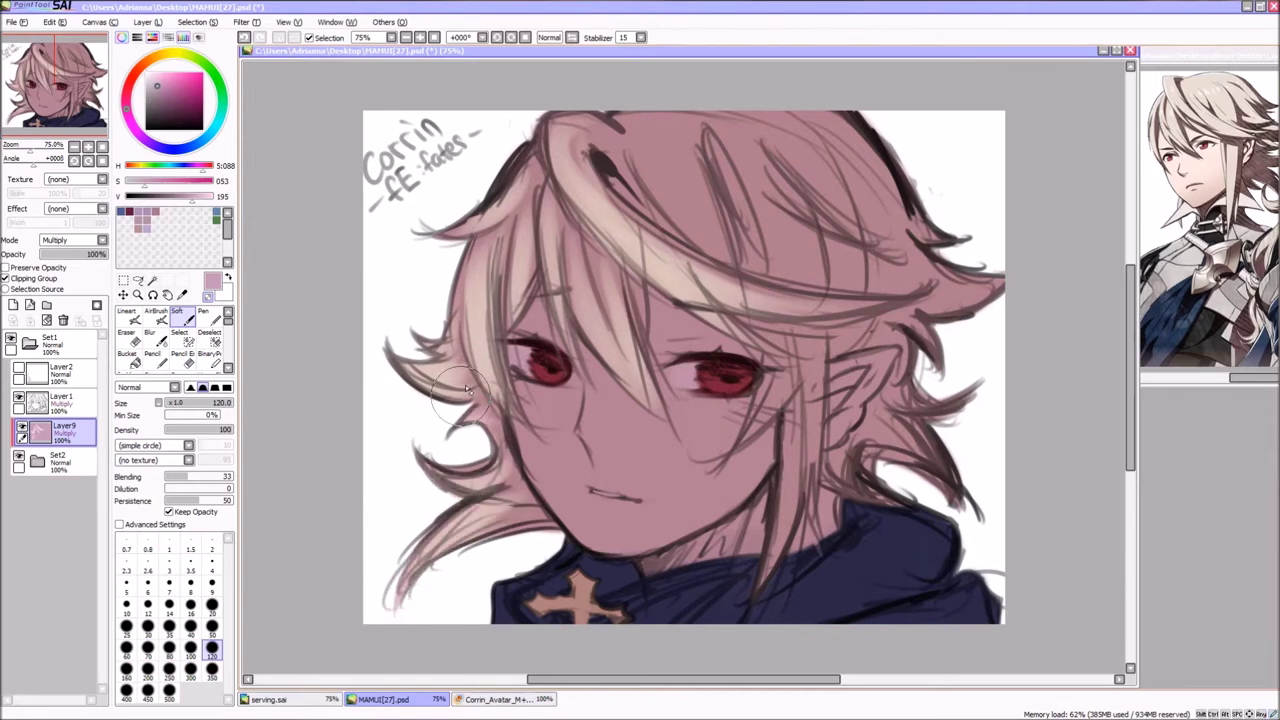
- Clear the shading on the long side lock, the strands behind the ear and the outer back hair
{"action": "key", "text": "h"}
{"action": "left_click_drag", "start_coordinate": [620, 345], "coordinate": [580, 560]}
{"action": "left_click_drag", "start_coordinate": [495, 365], "coordinate": [390, 525]}
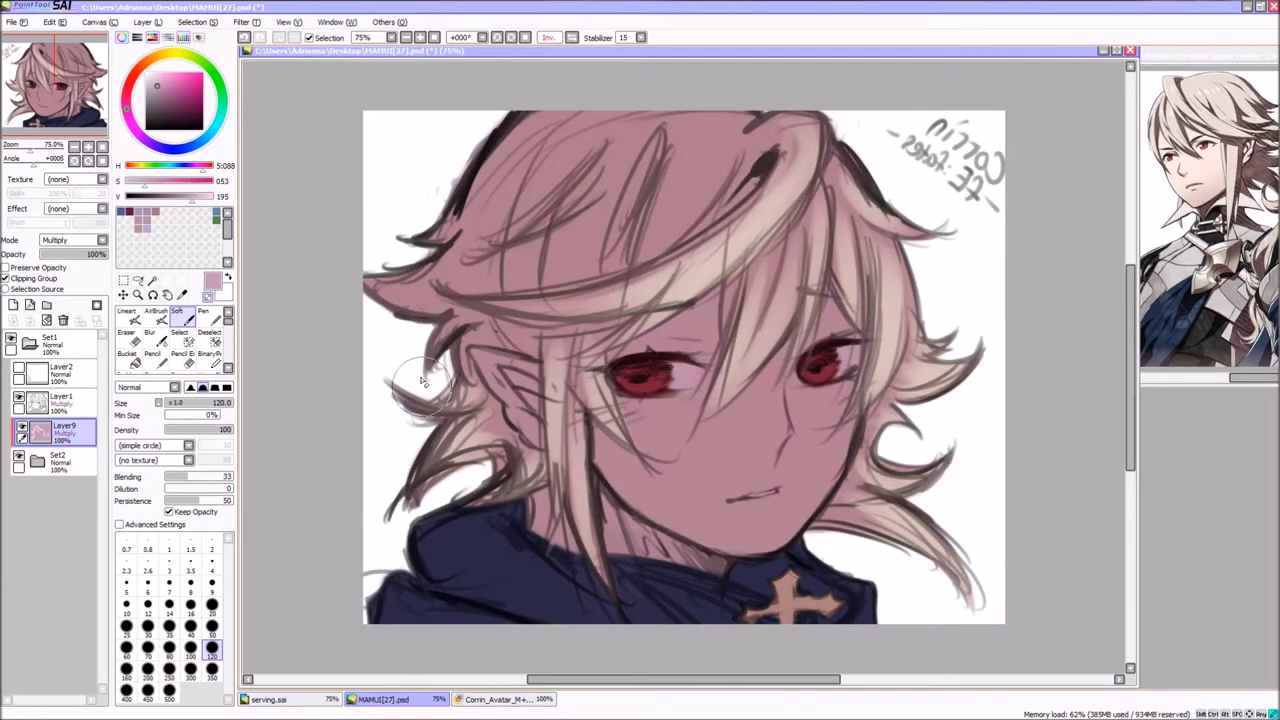
{"action": "left_click_drag", "start_coordinate": [480, 235], "coordinate": [400, 320]}
{"action": "left_click_drag", "start_coordinate": [600, 150], "coordinate": [470, 240]}
- Lighten the crown and back hair strands with the Soft brush enlarged to size 200
{"action": "key", "text": "bracketright"}
{"action": "key", "text": "bracketright"}
{"action": "left_click_drag", "start_coordinate": [640, 170], "coordinate": [560, 290]}
{"action": "left_click_drag", "start_coordinate": [500, 175], "coordinate": [450, 295]}
{"action": "key", "text": "h"}
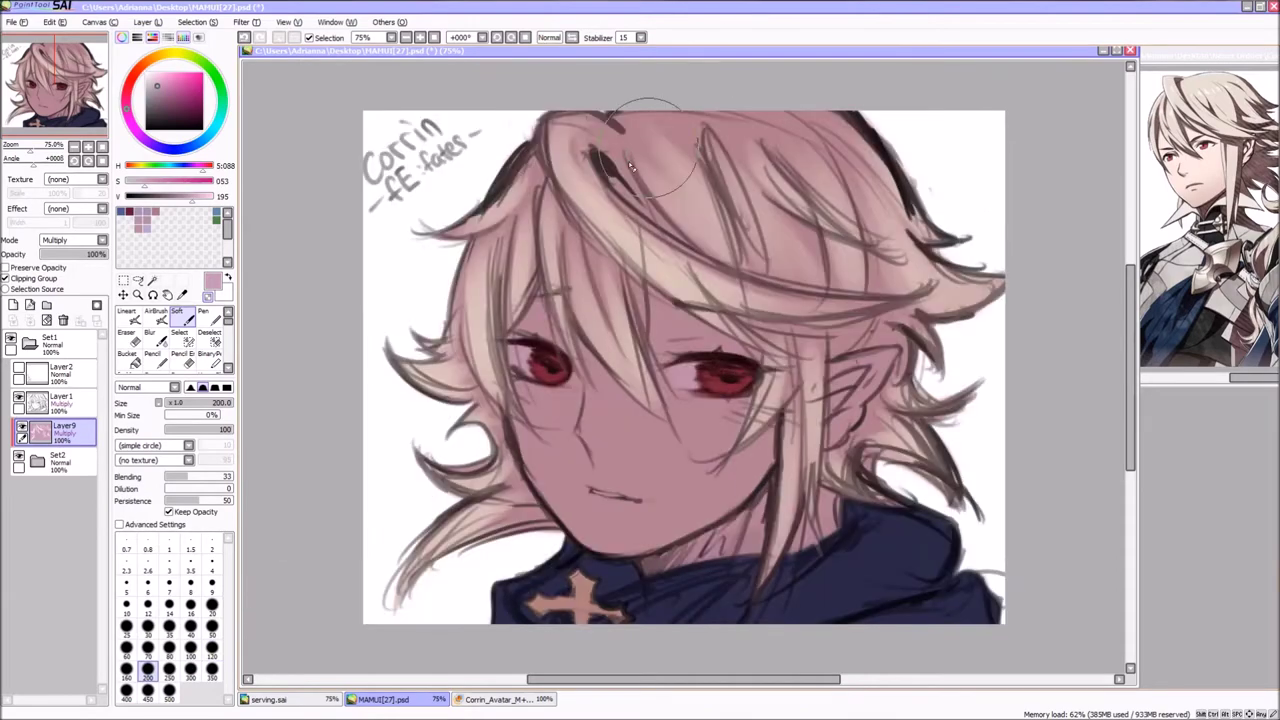
{"action": "left_click_drag", "start_coordinate": [876, 330], "coordinate": [890, 215]}
{"action": "key", "text": "h"}
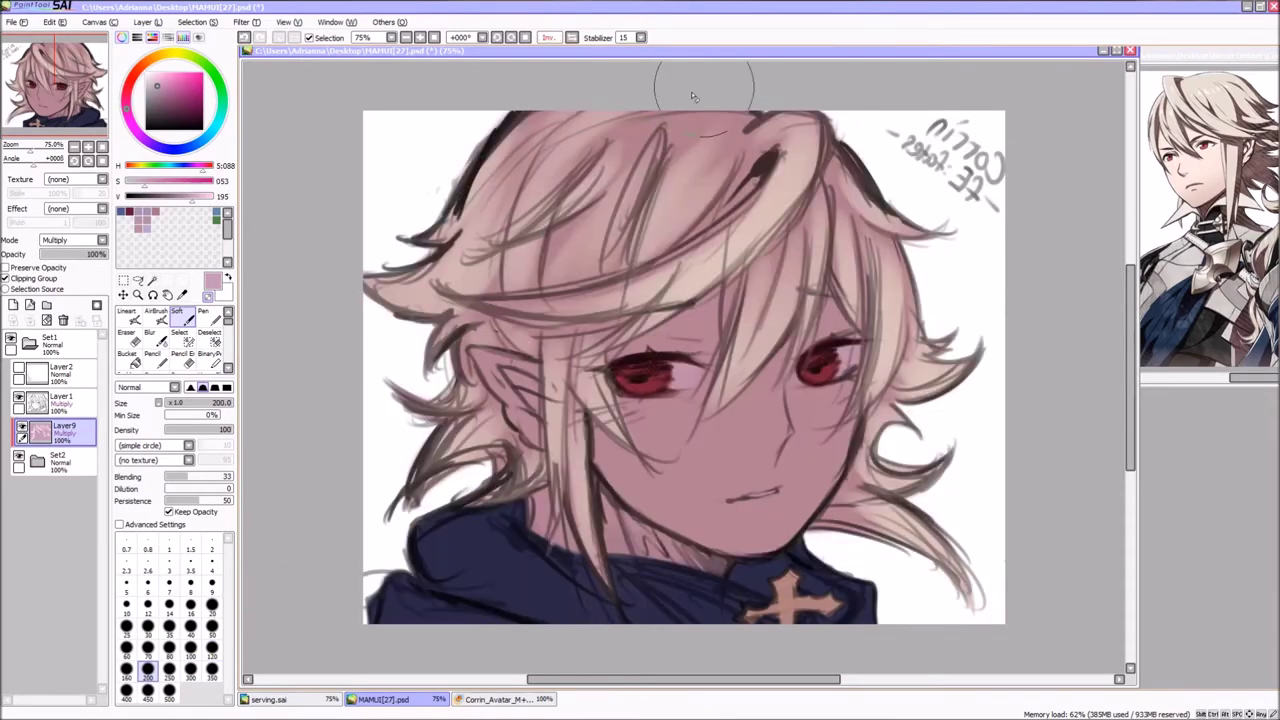
{"action": "left_click_drag", "start_coordinate": [650, 115], "coordinate": [600, 195]}
{"action": "left_click_drag", "start_coordinate": [745, 120], "coordinate": [670, 215]}
{"action": "key", "text": "h"}
- Lighten the face broadly by clearing its shading with the Soft brush at size 500
{"action": "left_click", "coordinate": [213, 648]}
{"action": "left_click_drag", "start_coordinate": [600, 340], "coordinate": [560, 540]}
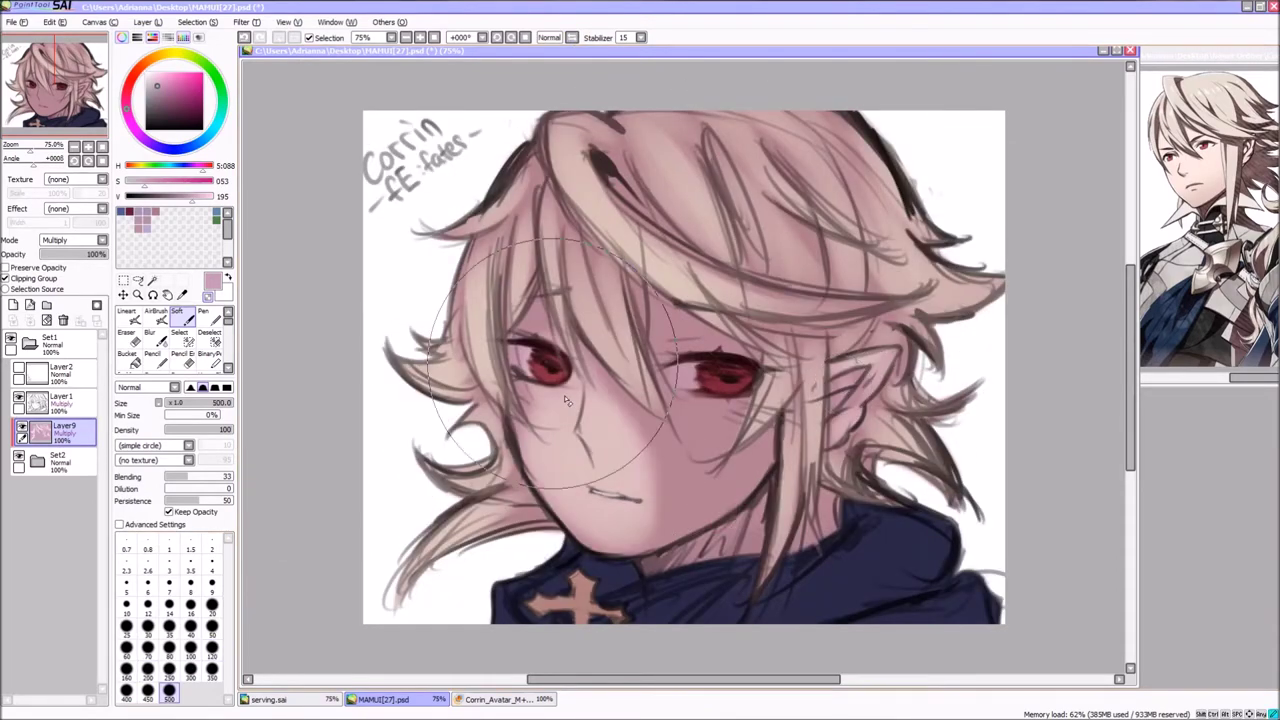
{"action": "left_click_drag", "start_coordinate": [700, 330], "coordinate": [600, 550]}
{"action": "left_click_drag", "start_coordinate": [680, 310], "coordinate": [540, 520]}
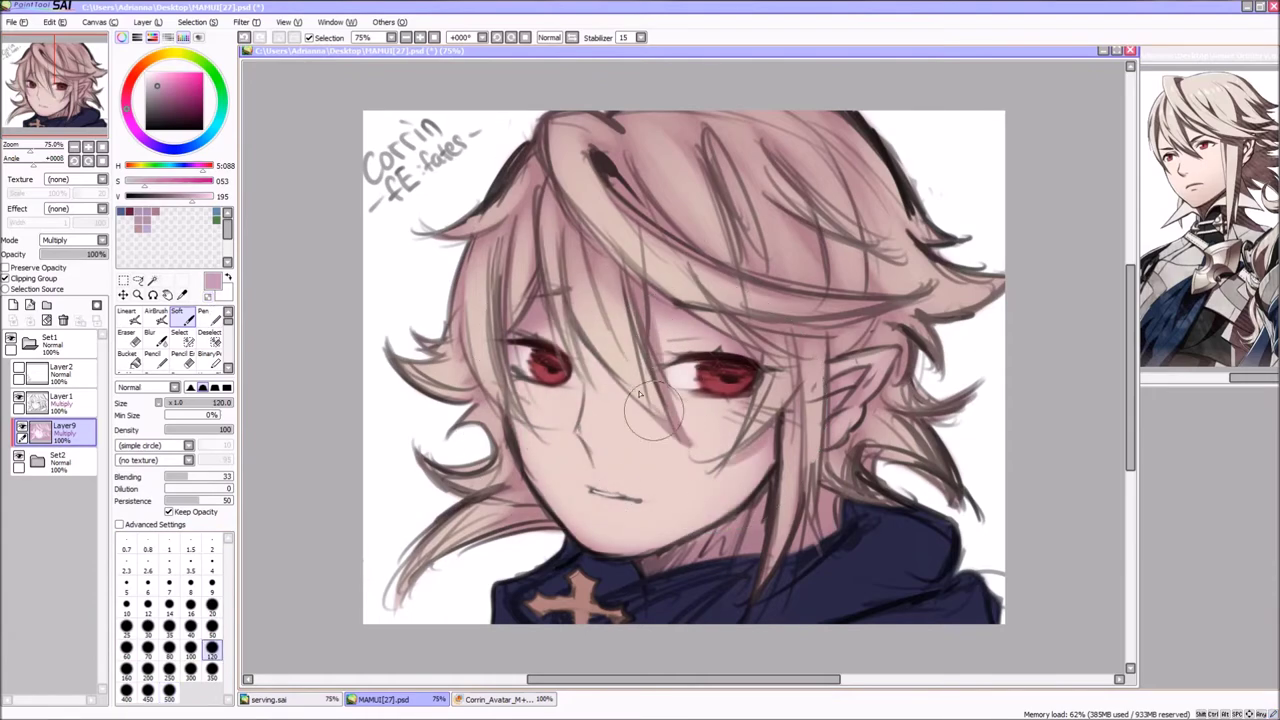
- Refine the facial shadows beneath the bangs, along the jaw and around the nose with the Soft brush at sizes 120 and 250
{"action": "key", "text": "h"}
{"action": "left_click_drag", "start_coordinate": [700, 308], "coordinate": [671, 346]}
{"action": "key", "text": "h"}
{"action": "key", "text": "h"}
{"action": "left_click_drag", "start_coordinate": [790, 475], "coordinate": [750, 520]}
{"action": "left_click", "coordinate": [169, 669]}
{"action": "key", "text": "h"}
{"action": "left_click_drag", "start_coordinate": [580, 435], "coordinate": [615, 470]}
{"action": "left_click_drag", "start_coordinate": [545, 410], "coordinate": [630, 520]}
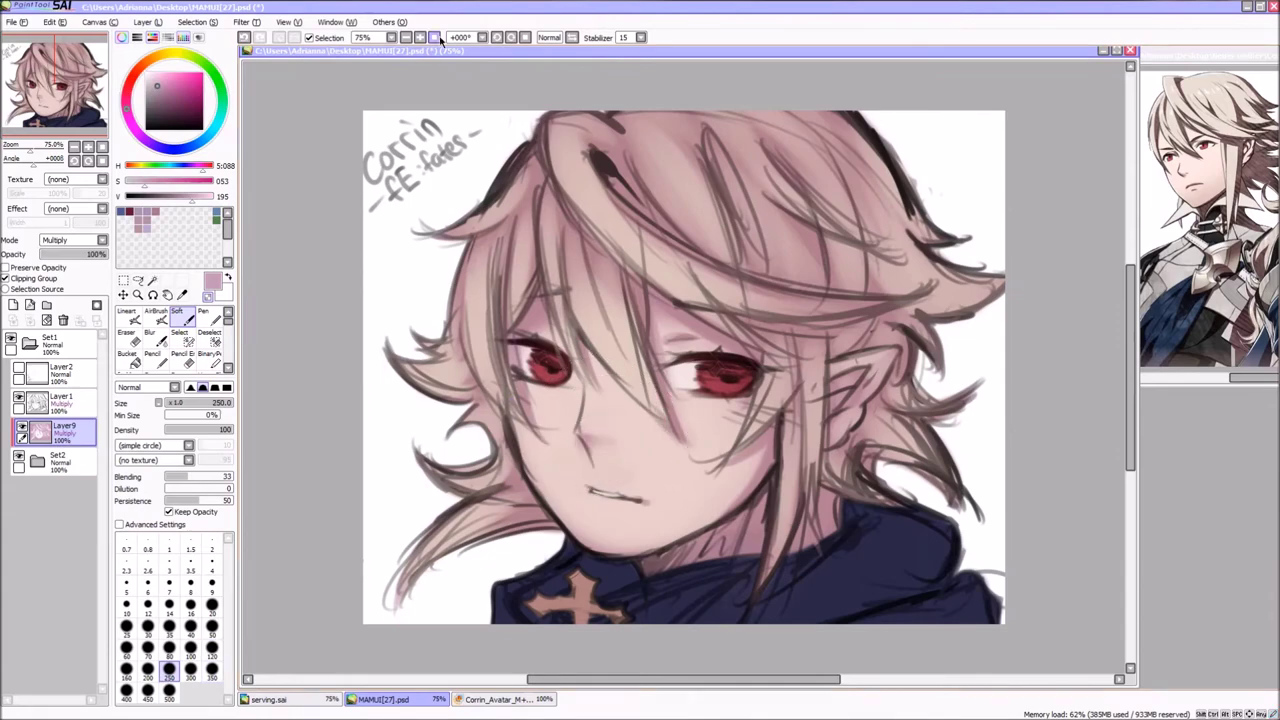
{"action": "left_click", "coordinate": [433, 37]}
{"action": "key", "text": "h"}
{"action": "key", "text": "h"}
{"action": "scroll", "coordinate": [635, 417], "scroll_direction": "up", "scroll_amount": 1}
{"action": "key", "text": "h"}
{"action": "scroll", "coordinate": [720, 499], "scroll_direction": "up", "scroll_amount": 1}
{"action": "key", "text": "h"}
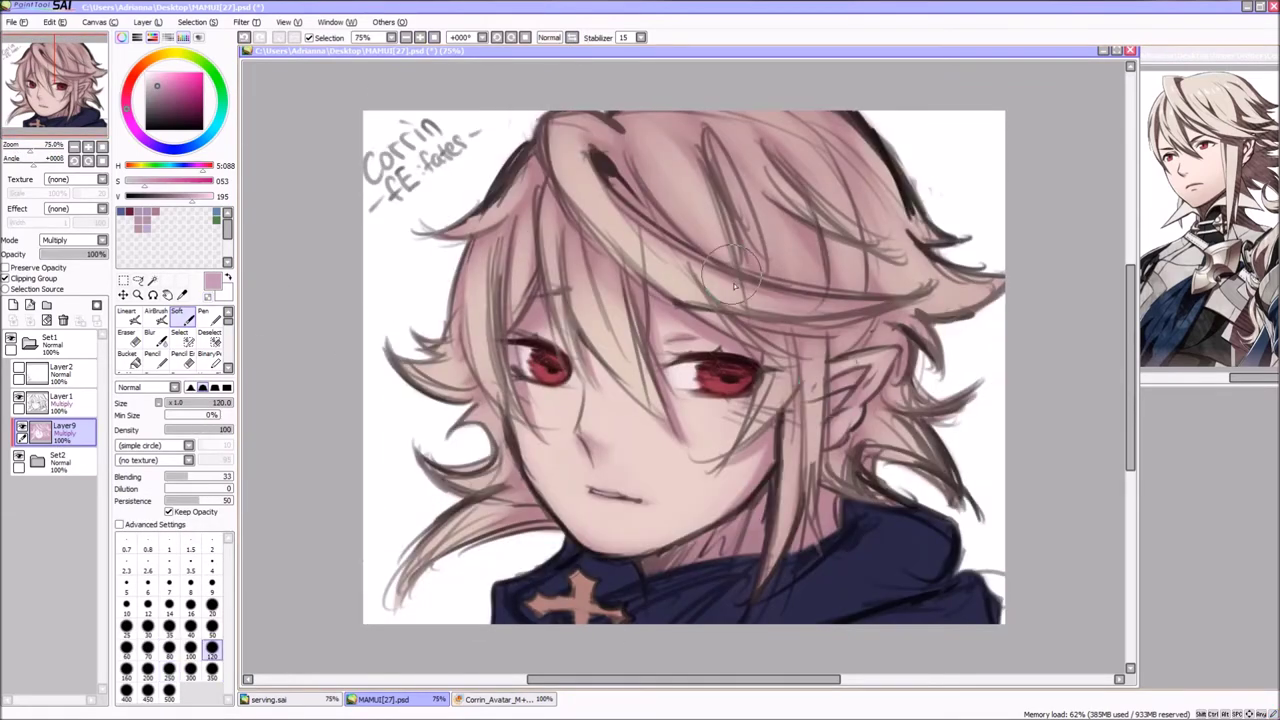
- Lighten the shading on the cloak and cross clasp with the Soft brush at size 250
{"action": "key", "text": "bracketright"}
{"action": "key", "text": "bracketright"}
{"action": "key", "text": "bracketright"}
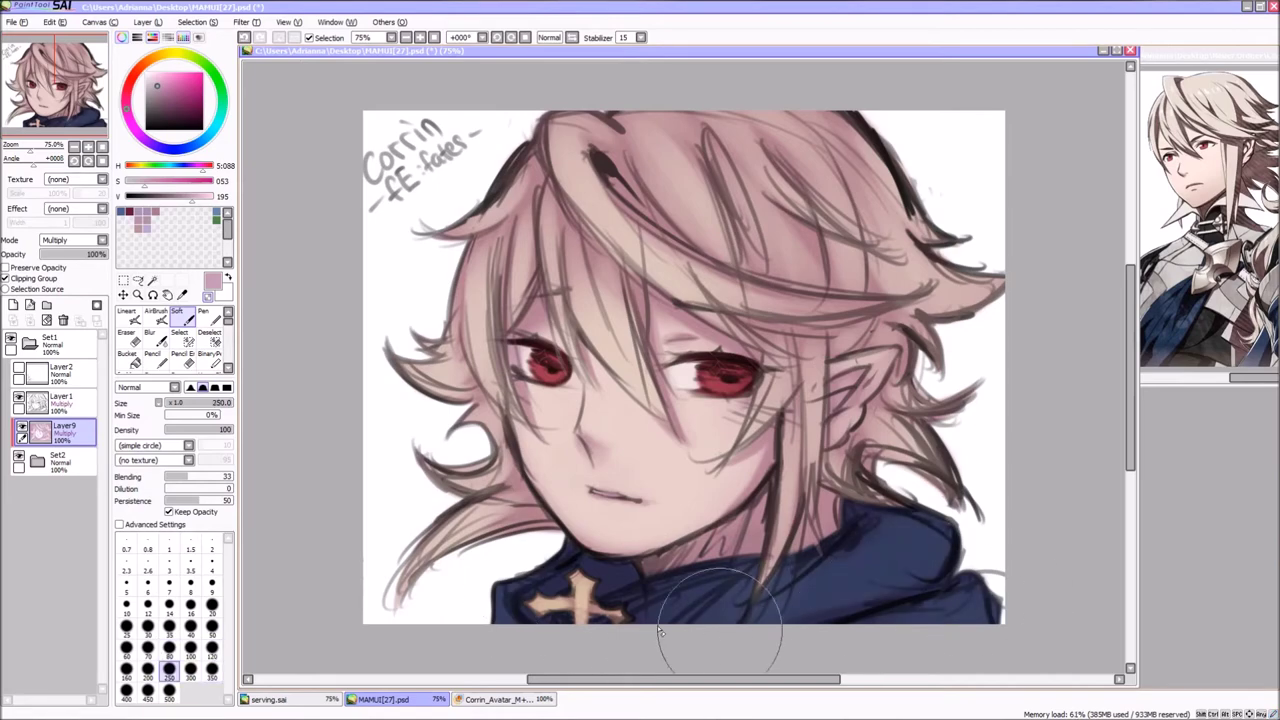
- Add a second clipped Multiply layer above the first shadow layer and fill it with the same dusty pink
{"action": "left_click", "coordinate": [13, 304]}
{"action": "left_click", "coordinate": [127, 353]}
{"action": "left_click", "coordinate": [600, 400]}
- Clear the second shadow layer over the bangs, swept fringe and side locks with the Soft brush at size 120
{"action": "left_click", "coordinate": [177, 313]}
{"action": "left_click", "coordinate": [211, 648]}
{"action": "mouse_move", "coordinate": [610, 330]}
{"action": "left_mouse_down"}
{"action": "mouse_move", "coordinate": [479, 298]}
{"action": "mouse_move", "coordinate": [472, 414]}
{"action": "left_mouse_up"}
{"action": "left_click_drag", "start_coordinate": [480, 495], "coordinate": [410, 600]}
{"action": "left_click_drag", "start_coordinate": [600, 150], "coordinate": [760, 330]}
{"action": "left_click_drag", "start_coordinate": [560, 115], "coordinate": [720, 260]}
{"action": "left_click_drag", "start_coordinate": [790, 360], "coordinate": [800, 560]}
- Clear the second shadow layer over the hair behind the ear and across the crown, enlarging the Soft brush for the crown
{"action": "key", "text": "h"}
{"action": "left_click_drag", "start_coordinate": [470, 420], "coordinate": [420, 500]}
{"action": "mouse_move", "coordinate": [380, 380]}
{"action": "left_mouse_down"}
{"action": "mouse_move", "coordinate": [486, 186]}
{"action": "mouse_move", "coordinate": [460, 230]}
{"action": "left_mouse_up"}
{"action": "key", "text": "bracketright"}
{"action": "key", "text": "bracketright"}
{"action": "key", "text": "bracketright"}
{"action": "left_click_drag", "start_coordinate": [560, 250], "coordinate": [642, 119]}
{"action": "left_click", "coordinate": [572, 37]}
- Clear the second shadow layer over the cheeks, chin and eyes with a larger Soft brush
{"action": "key", "text": "bracketright"}
{"action": "key", "text": "bracketright"}
{"action": "mouse_move", "coordinate": [680, 360]}
{"action": "left_mouse_down"}
{"action": "mouse_move", "coordinate": [570, 540]}
{"action": "mouse_move", "coordinate": [600, 590]}
{"action": "left_mouse_up"}
{"action": "left_click_drag", "start_coordinate": [430, 380], "coordinate": [580, 520]}
{"action": "mouse_move", "coordinate": [720, 370]}
{"action": "left_mouse_down"}
{"action": "mouse_move", "coordinate": [651, 447]}
{"action": "mouse_move", "coordinate": [700, 370]}
{"action": "left_mouse_up"}
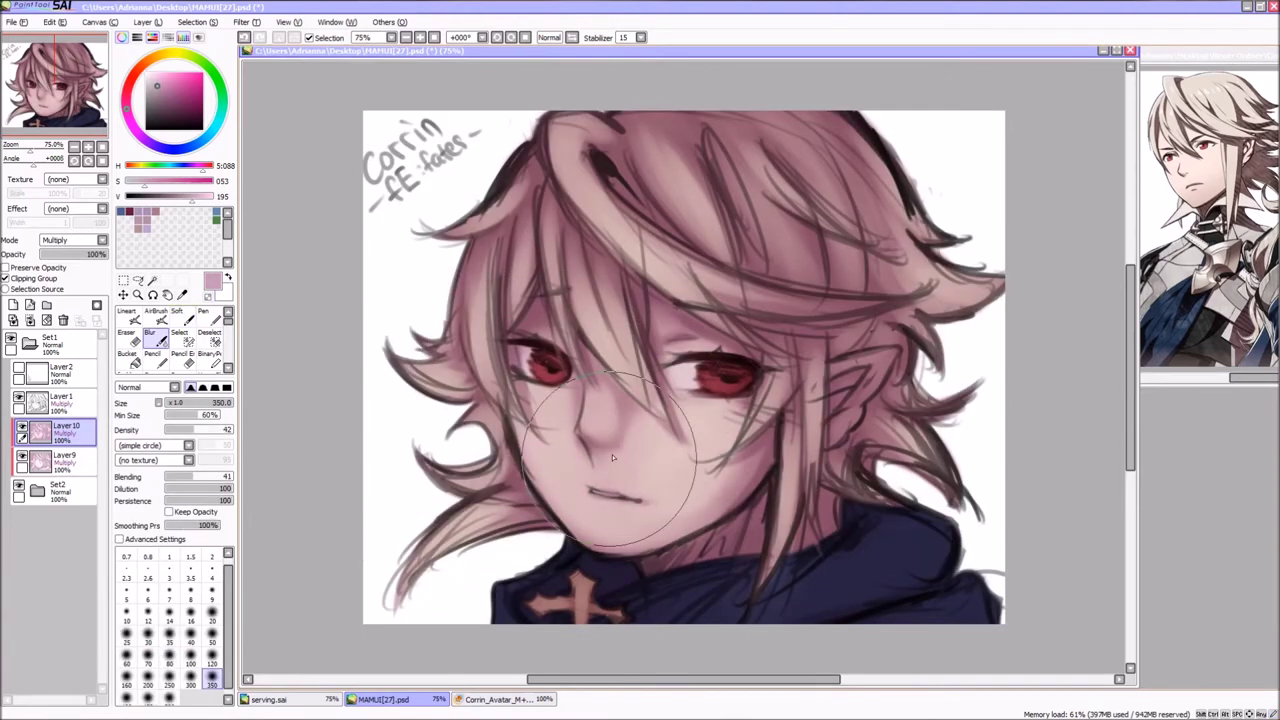
- Soften the shadow edges around the nose and cheek with the Blur brush at size 350
{"action": "left_click_drag", "start_coordinate": [610, 390], "coordinate": [630, 445]}
{"action": "key", "text": "h"}
{"action": "left_click_drag", "start_coordinate": [840, 420], "coordinate": [775, 408]}
{"action": "key", "text": "h"}
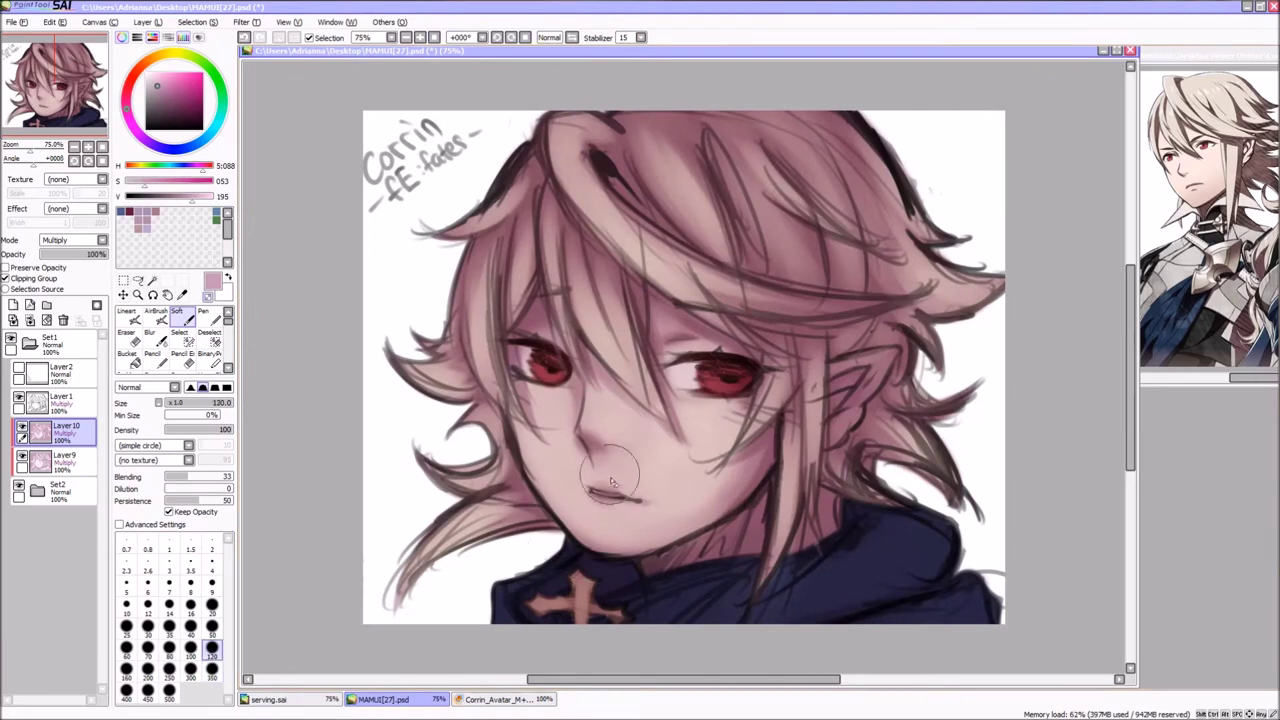
- Lighten the ear's rim and the cross clasp on the second shadow layer with the Soft brush reduced to size 50
{"action": "key", "text": "bracketleft"}
{"action": "key", "text": "bracketleft"}
{"action": "key", "text": "bracketleft"}
{"action": "key", "text": "bracketleft"}
{"action": "key", "text": "bracketleft"}
{"action": "key", "text": "bracketleft"}
{"action": "key", "text": "bracketleft"}
{"action": "key", "text": "bracketleft"}
{"action": "key", "text": "bracketleft"}
{"action": "key", "text": "bracketleft"}
{"action": "scroll", "coordinate": [671, 471], "scroll_direction": "down", "scroll_amount": 3}
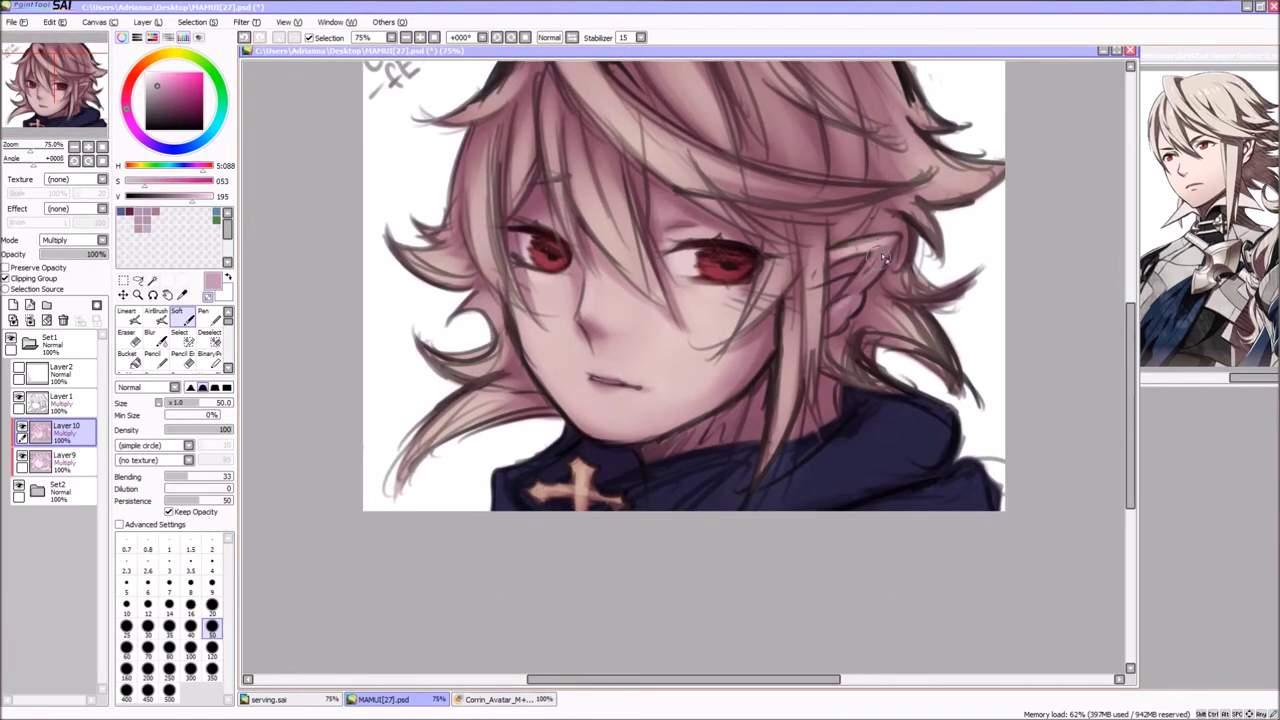
- Lighten the cloak folds and neck on the second shadow layer with the Soft brush at sizes 100 and 120
{"action": "left_click", "coordinate": [190, 647]}
{"action": "left_click_drag", "start_coordinate": [860, 440], "coordinate": [741, 489]}
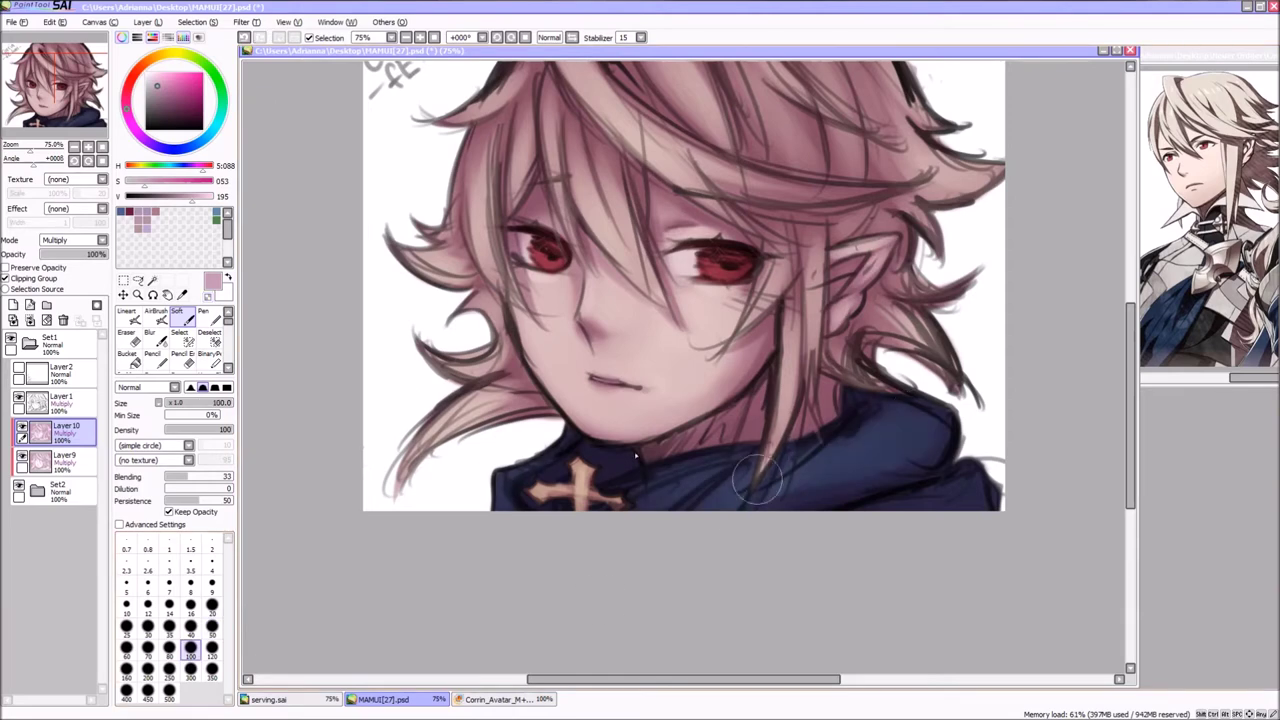
{"action": "key", "text": "bracketright"}
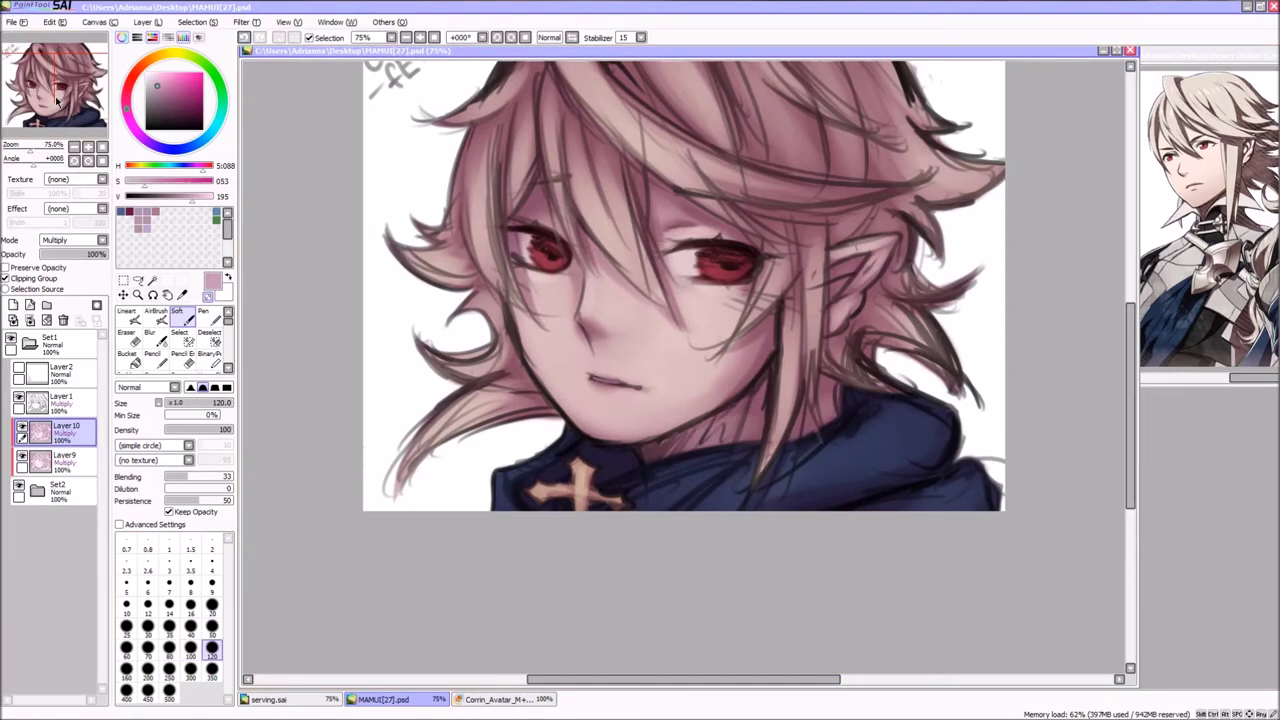
- Add a third clipped Multiply layer filled with dusty pink and clear the lit side of the face with the Soft brush at size 500
{"action": "scroll", "coordinate": [653, 295], "scroll_direction": "up", "scroll_amount": 3}
{"action": "key", "text": "bracketright"}
{"action": "key", "text": "bracketright"}
{"action": "key", "text": "bracketright"}
{"action": "key", "text": "bracketright"}
{"action": "key", "text": "bracketright"}
{"action": "key", "text": "bracketright"}
{"action": "key", "text": "bracketright"}
{"action": "key", "text": "bracketright"}
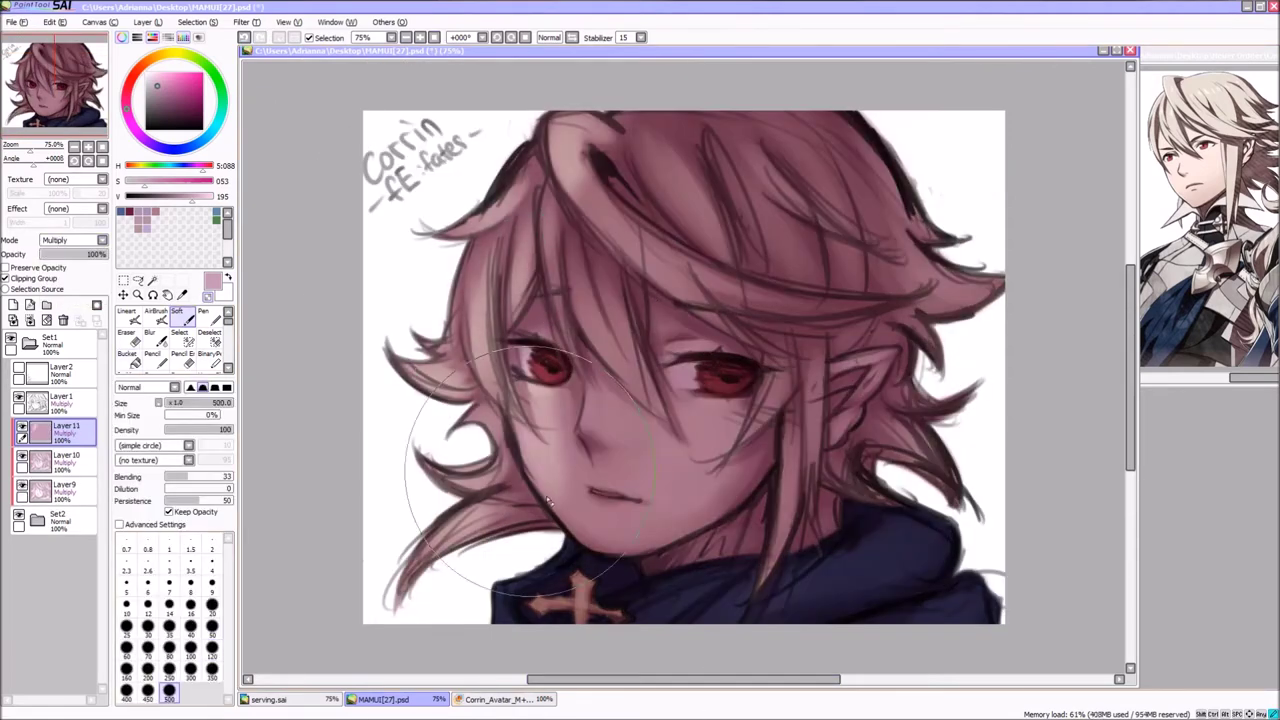
{"action": "key", "text": "ctrl+shift+n"}
- Clear the third shadow layer over the lit hair strands, face, ear and cloak, reducing the Soft brush to size 120
{"action": "key", "text": "h"}
{"action": "mouse_move", "coordinate": [297, 415]}
{"action": "left_mouse_down"}
{"action": "mouse_move", "coordinate": [601, 207]}
{"action": "mouse_move", "coordinate": [440, 220]}
{"action": "mouse_move", "coordinate": [714, 600]}
{"action": "mouse_move", "coordinate": [745, 395]}
{"action": "left_mouse_up"}
{"action": "key", "text": "bracketleft"}
{"action": "key", "text": "bracketleft"}
{"action": "key", "text": "bracketleft"}
{"action": "key", "text": "h"}
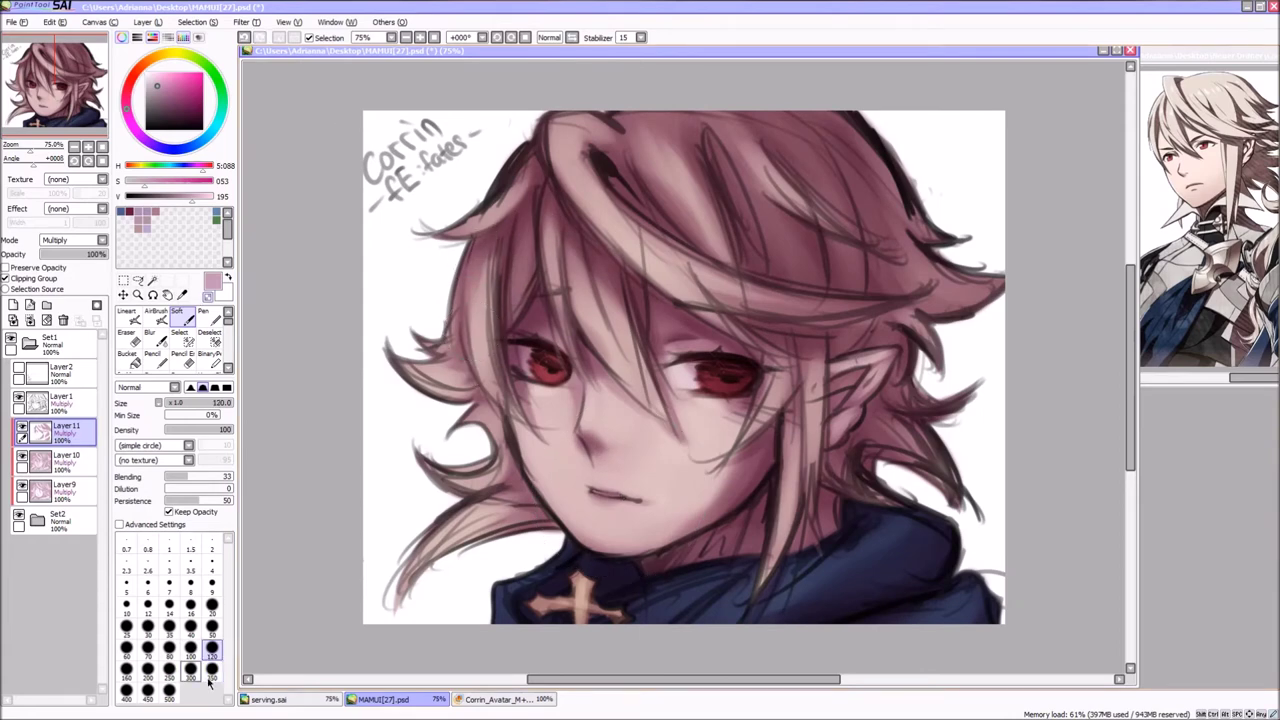
{"action": "left_click", "coordinate": [210, 676]}
{"action": "key", "text": "h"}
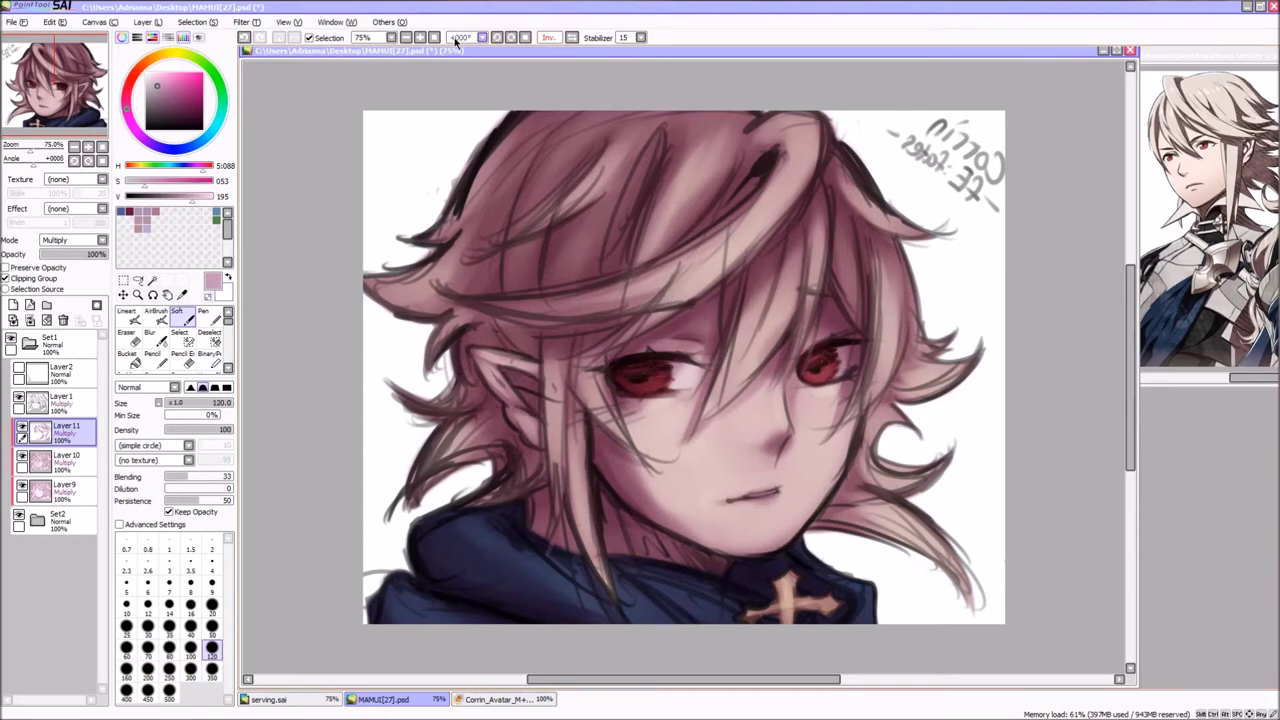
{"action": "key", "text": "h"}
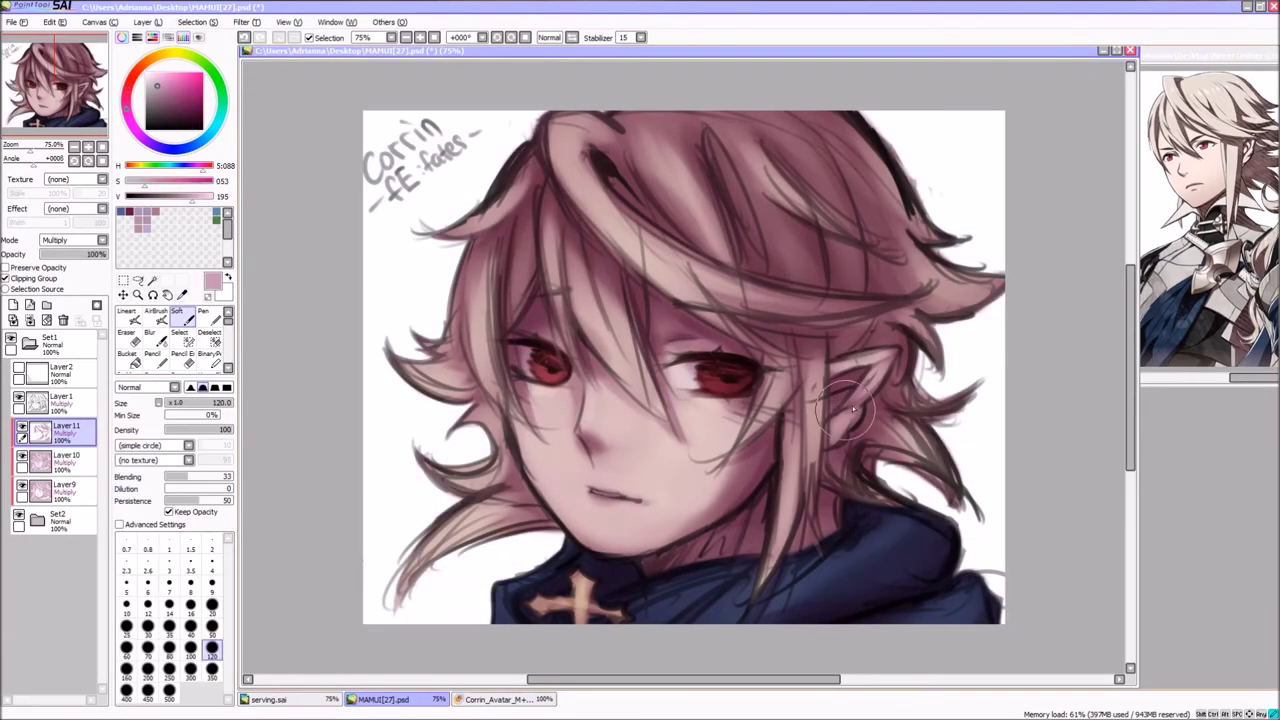
- Add a clipped Screen layer above the shadow layers and enlarge the Soft brush to size 250
{"action": "key", "text": "ctrl+shift+n"}
{"action": "key", "text": "]"}
{"action": "key", "text": "]"}
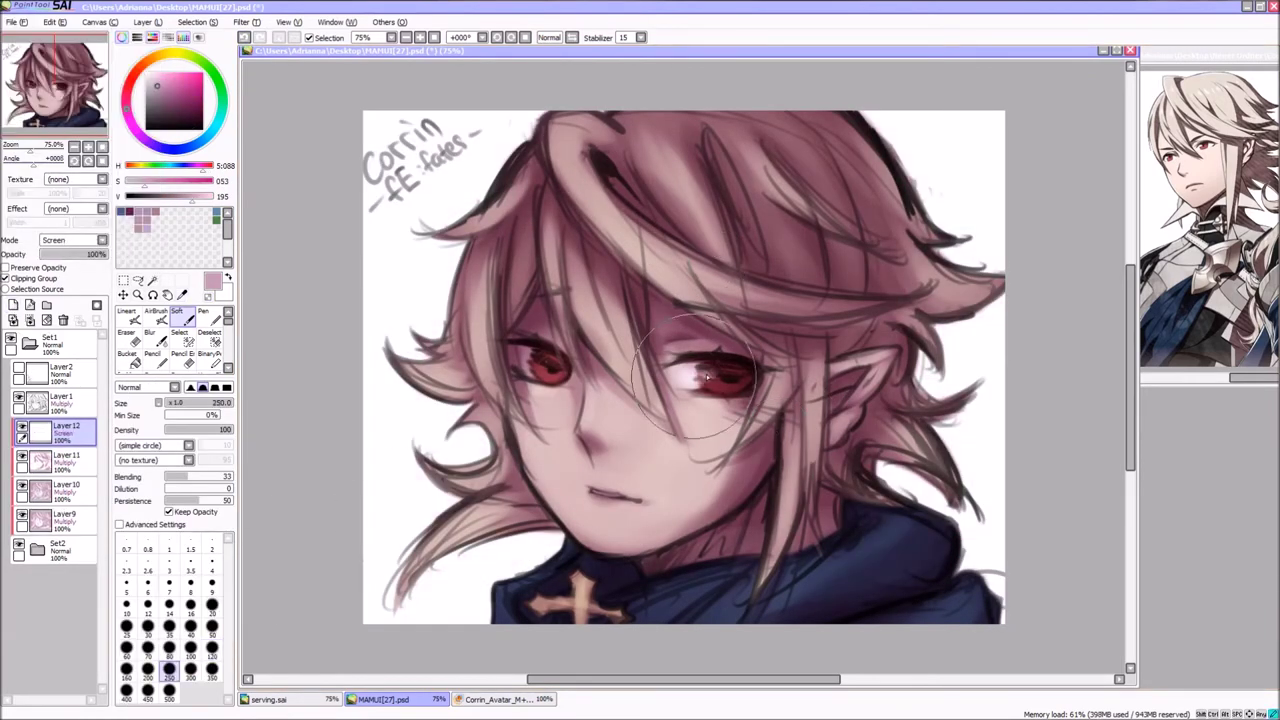
- Switch the Screen layer to Multiply, add another clipped Multiply layer above it, and reduce the Soft brush to size 50
{"action": "key", "text": "ctrl+shift+n"}
{"action": "left_click_drag", "start_coordinate": [555, 400], "coordinate": [713, 397]}
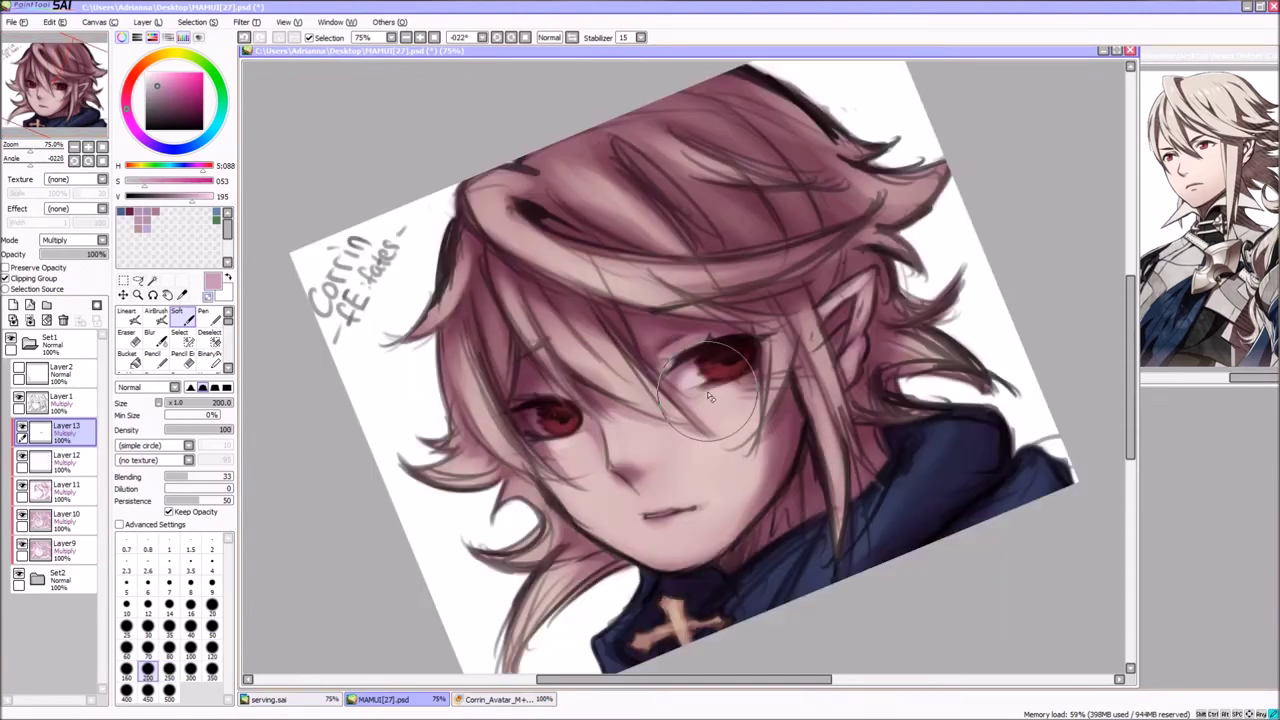
{"action": "key", "text": "bracketleft"}
{"action": "key", "text": "bracketleft"}
{"action": "key", "text": "bracketleft"}
{"action": "key", "text": "bracketleft"}
{"action": "key", "text": "bracketleft"}
{"action": "left_click", "coordinate": [60, 460]}
{"action": "left_click", "coordinate": [435, 37]}
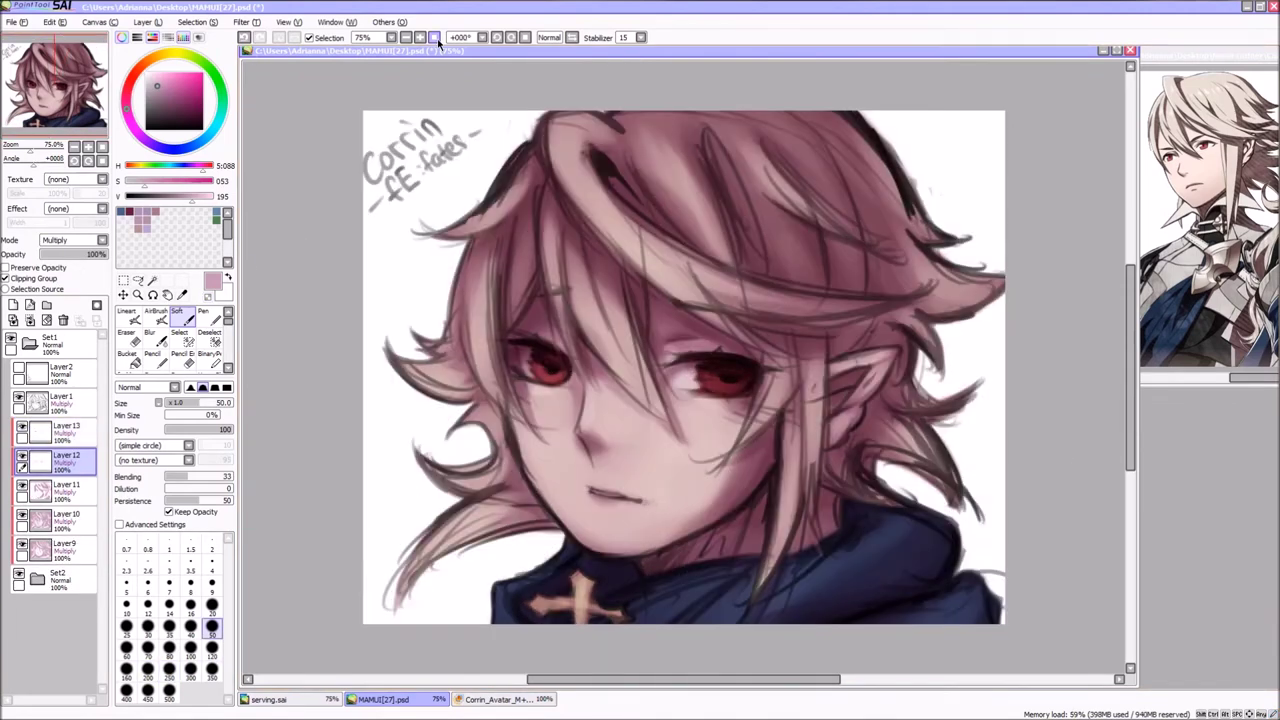
- Add a Normal layer above the line art, switch the brush color to white, and check the portrait in mirrored view
{"action": "key", "text": "ctrl+shift+n"}
{"action": "key", "text": "x"}
{"action": "left_click", "coordinate": [435, 37]}
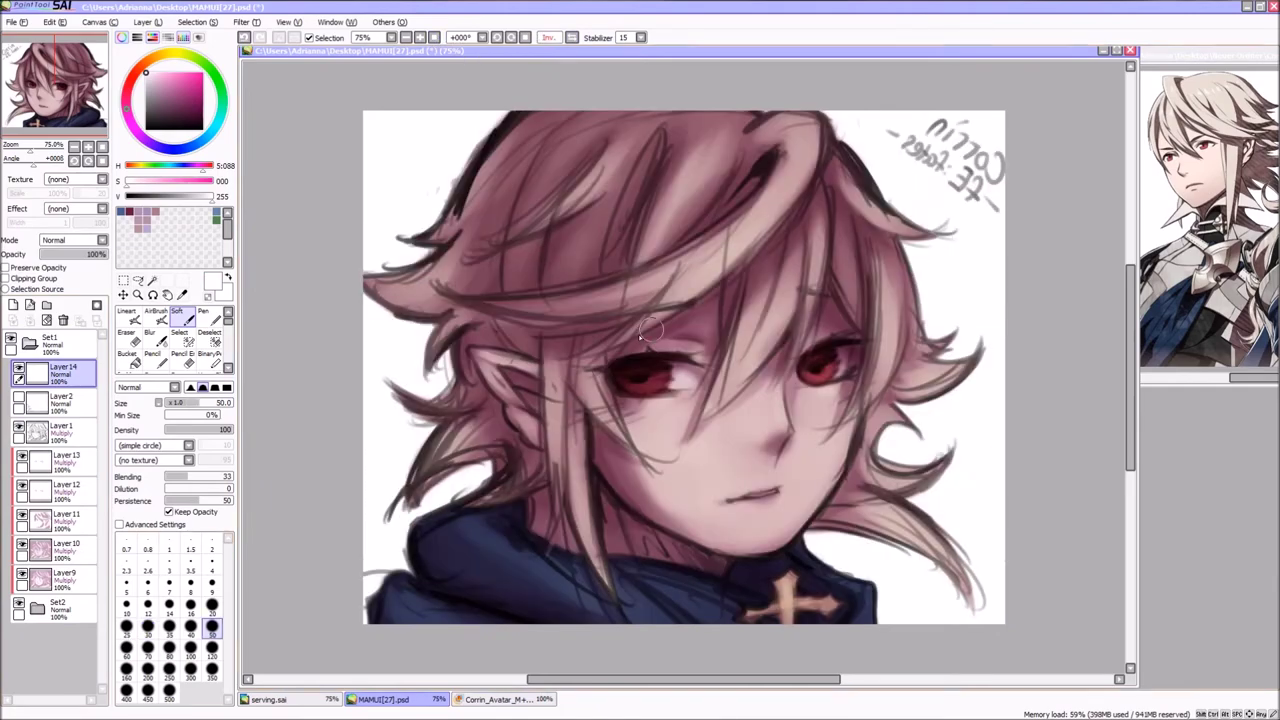
{"action": "left_click", "coordinate": [435, 37]}
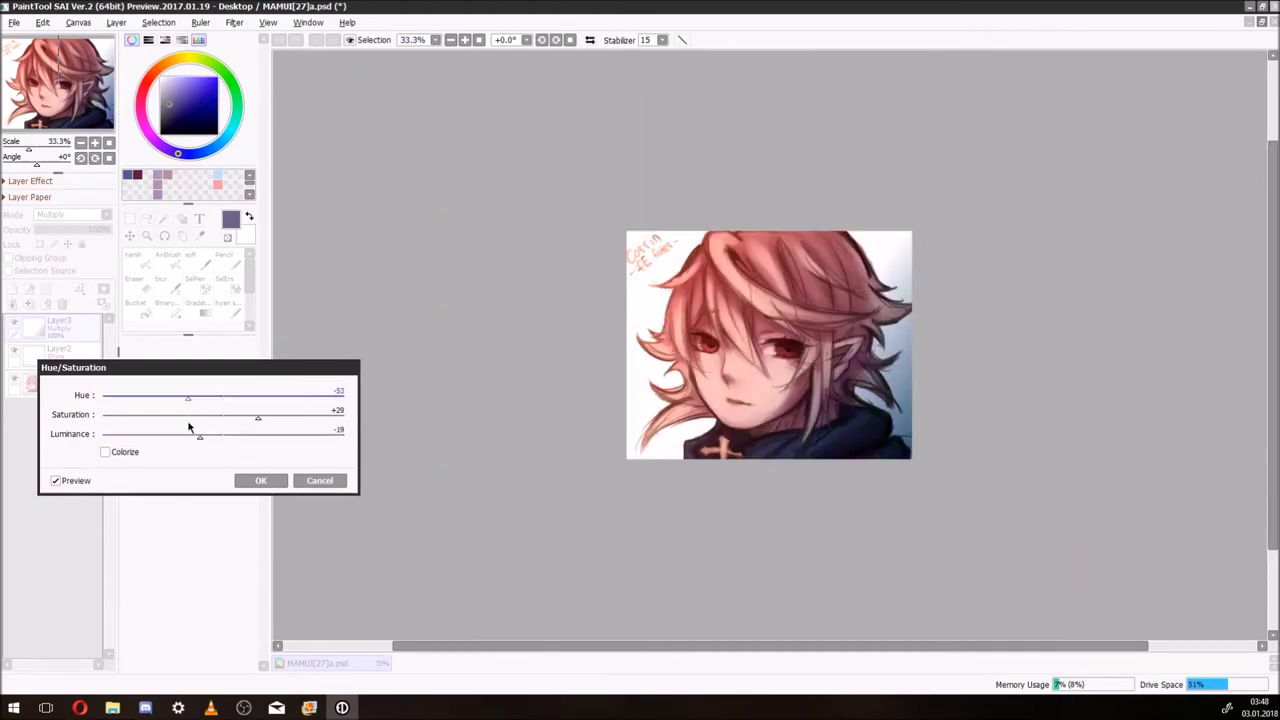
- Adjust the Multiply shading layer with Hue/Saturation at hue -53 and saturation +29, raising its luminance
{"action": "left_click_drag", "start_coordinate": [199, 434], "coordinate": [280, 432]}
{"action": "left_click", "coordinate": [75, 484]}
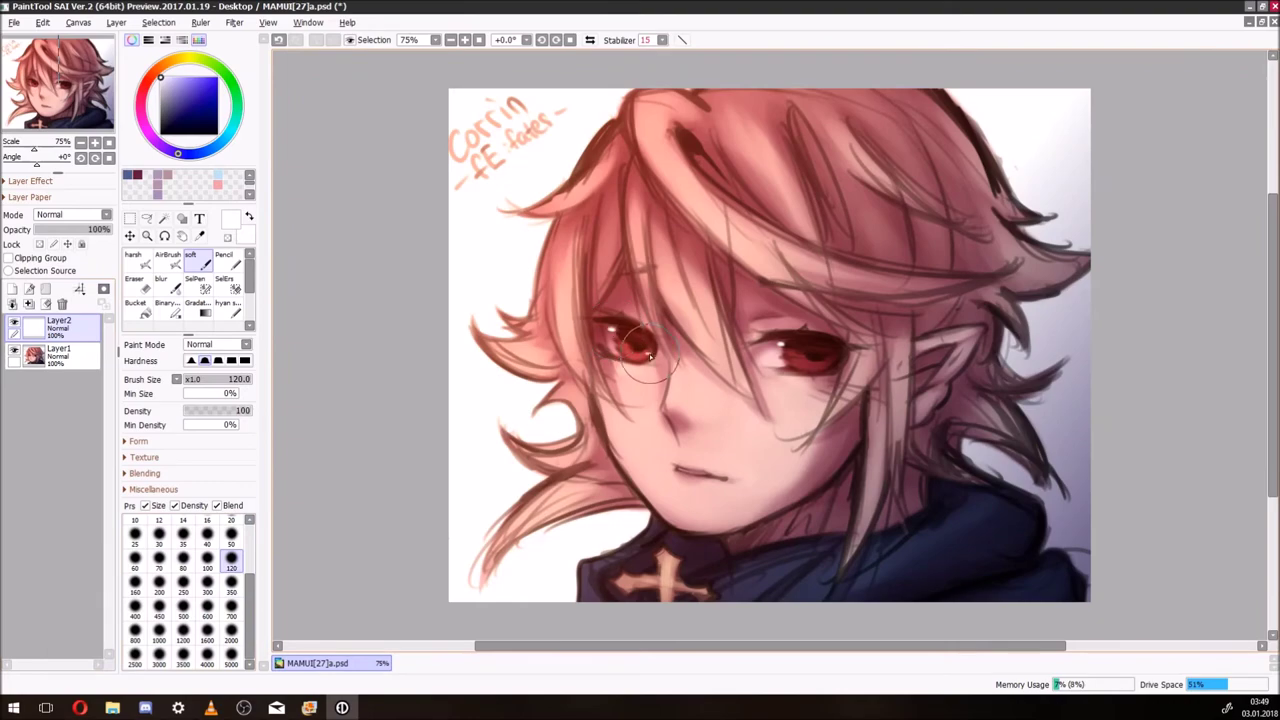
- Paint small white highlights in both eyes on the new Normal layer with the Soft brush at size 50
{"action": "key", "text": "h"}
{"action": "key", "text": "ctrl+plus"}
{"action": "key", "text": "ctrl+plus"}
{"action": "key", "text": "Delete"}
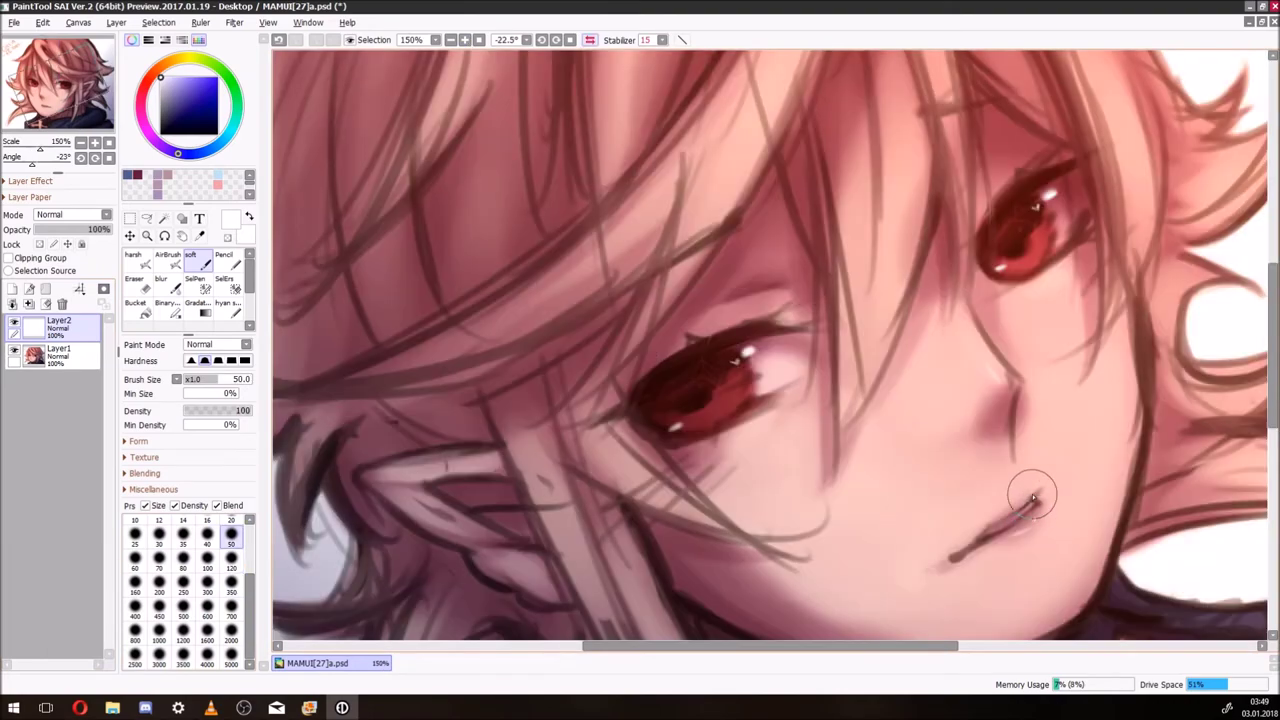
{"action": "key", "text": "ctrl+minus"}
{"action": "key", "text": "ctrl+minus"}
{"action": "key", "text": "Delete"}
{"action": "key", "text": "h"}
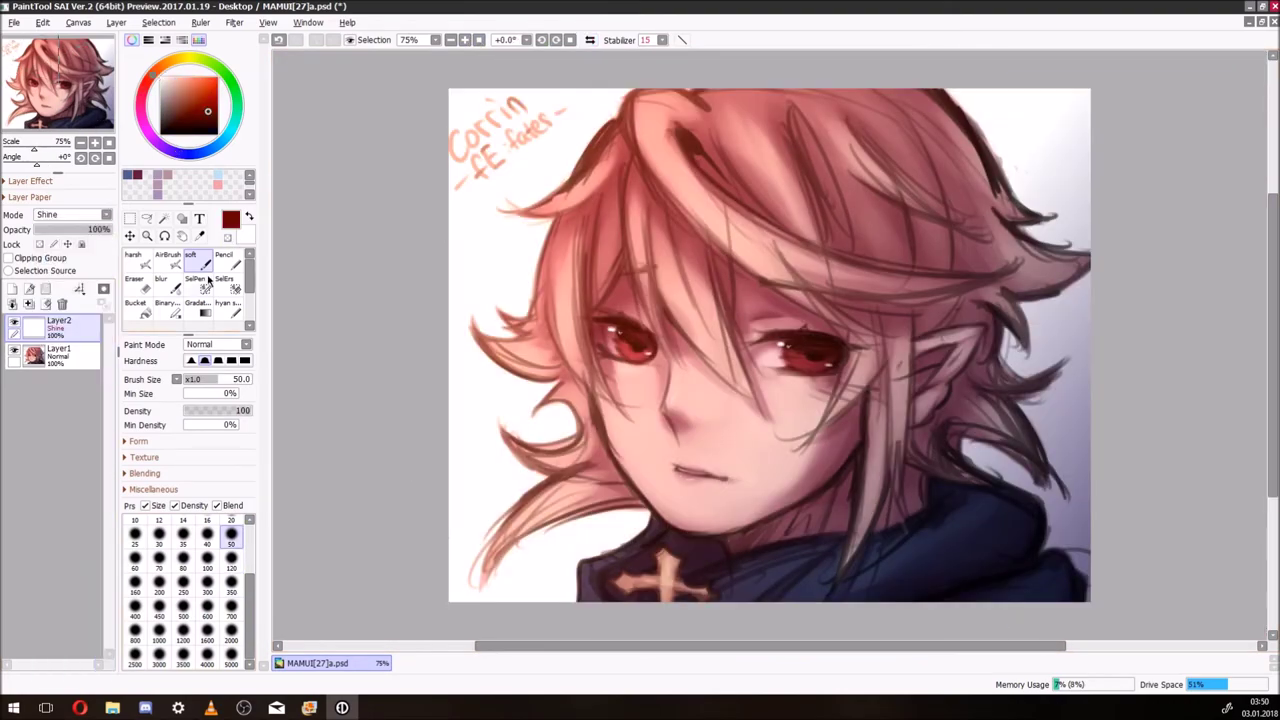
- Brighten the lower irises with a red-orange glow on a Shine layer, enlarging the Soft brush to size 250
{"action": "left_click", "coordinate": [810, 358]}
{"action": "key", "text": "bracketright"}
{"action": "key", "text": "bracketright"}
{"action": "key", "text": "bracketright"}
{"action": "key", "text": "bracketright"}
{"action": "key", "text": "bracketright"}
{"action": "key", "text": "bracketright"}
{"action": "key", "text": "bracketright"}
{"action": "key", "text": "bracketright"}
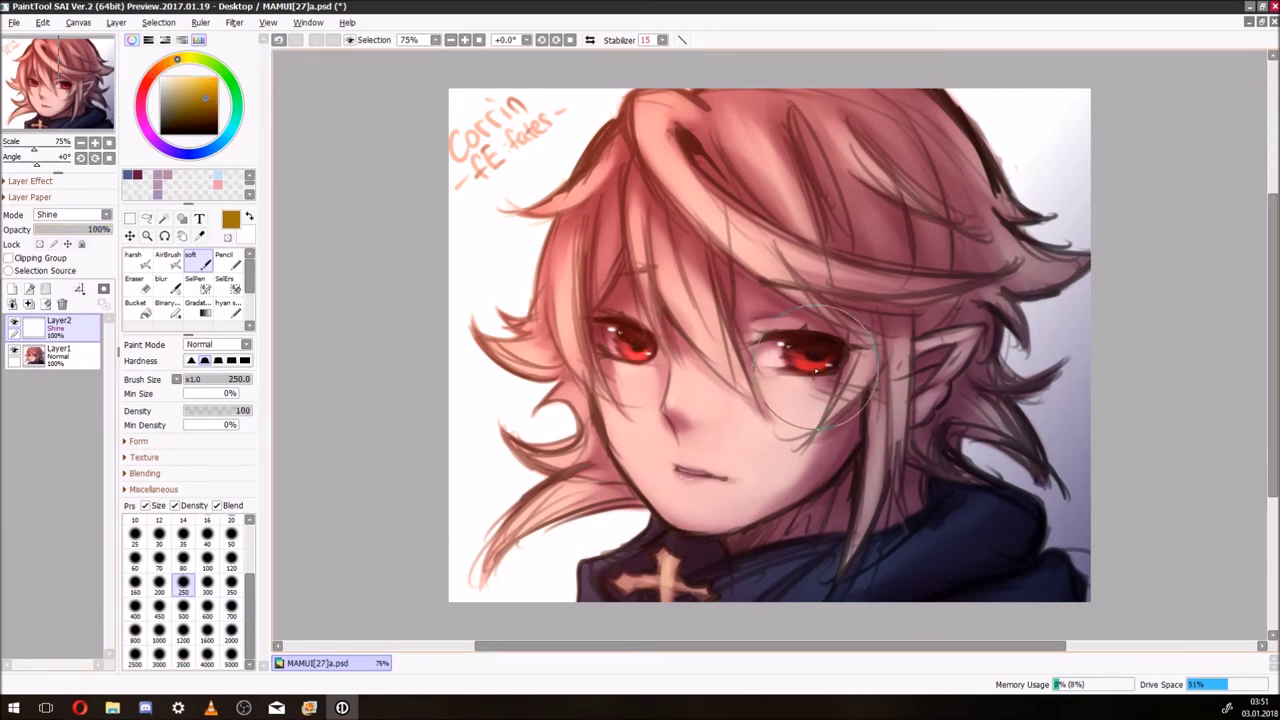
- Shift the hue of the iris glow on the Shine layer toward red with Hue/Saturation
{"action": "key", "text": "ctrl+u"}
{"action": "left_click_drag", "start_coordinate": [950, 568], "coordinate": [102, 367]}
{"action": "left_click_drag", "start_coordinate": [223, 397], "coordinate": [200, 402]}
{"action": "left_click", "coordinate": [261, 480]}
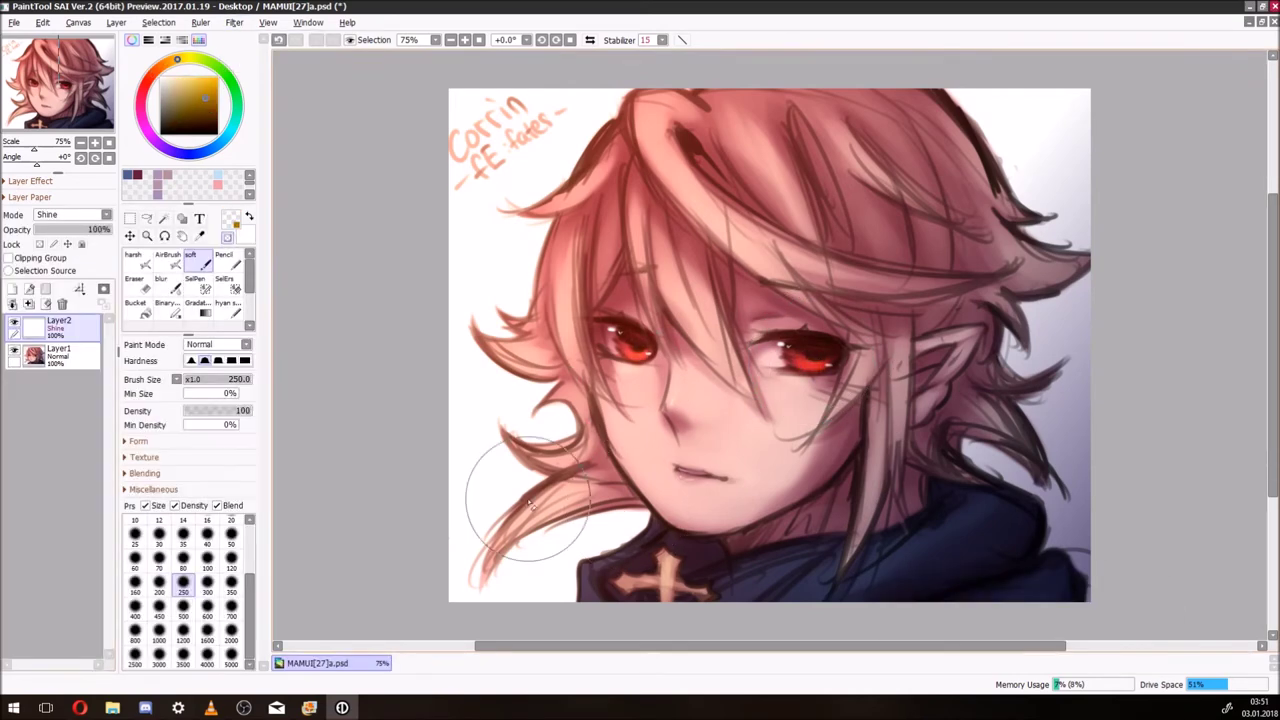
- Paint muted red shadows under the bangs, along the face edge and on the neck on a Multiply layer
{"action": "left_click", "coordinate": [620, 288], "text": "alt"}
{"action": "left_click_drag", "start_coordinate": [629, 275], "coordinate": [609, 330]}
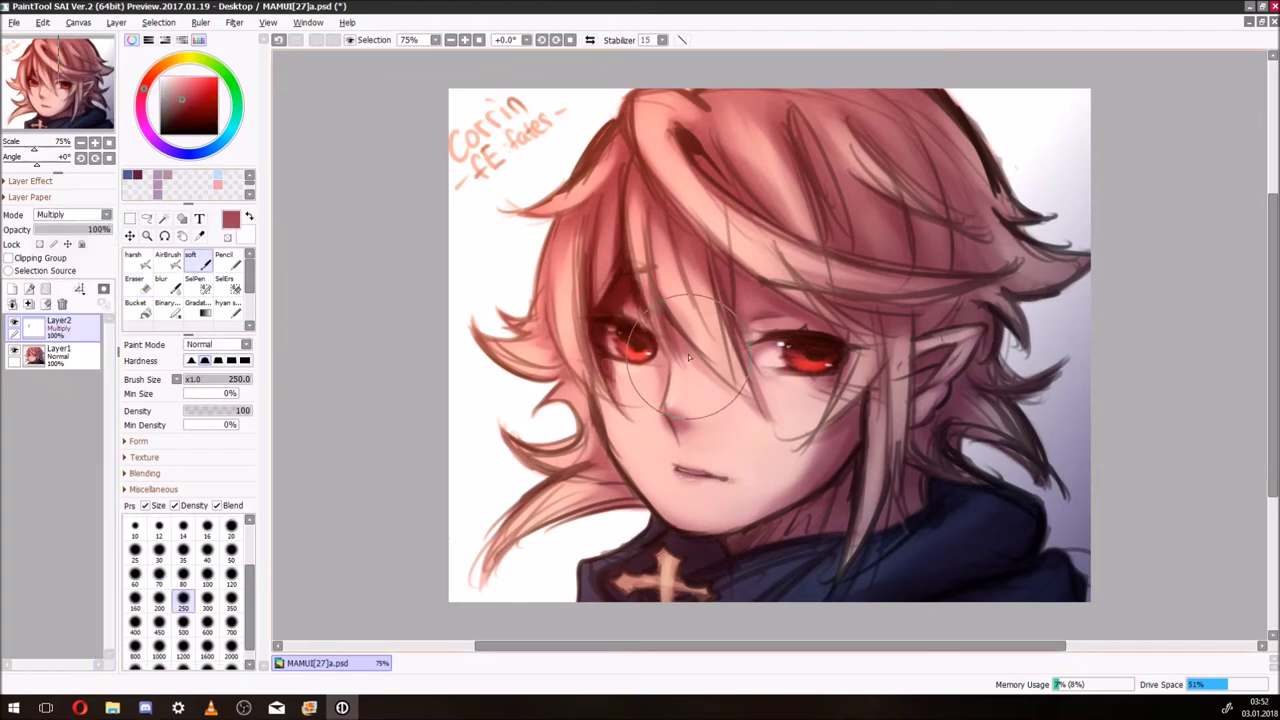
{"action": "mouse_move", "coordinate": [692, 473]}
{"action": "left_mouse_down"}
{"action": "mouse_move", "coordinate": [720, 290]}
{"action": "mouse_move", "coordinate": [585, 220]}
{"action": "mouse_move", "coordinate": [616, 125]}
{"action": "mouse_move", "coordinate": [845, 375]}
{"action": "mouse_move", "coordinate": [860, 500]}
{"action": "mouse_move", "coordinate": [655, 560]}
{"action": "mouse_move", "coordinate": [582, 460]}
{"action": "left_mouse_up"}
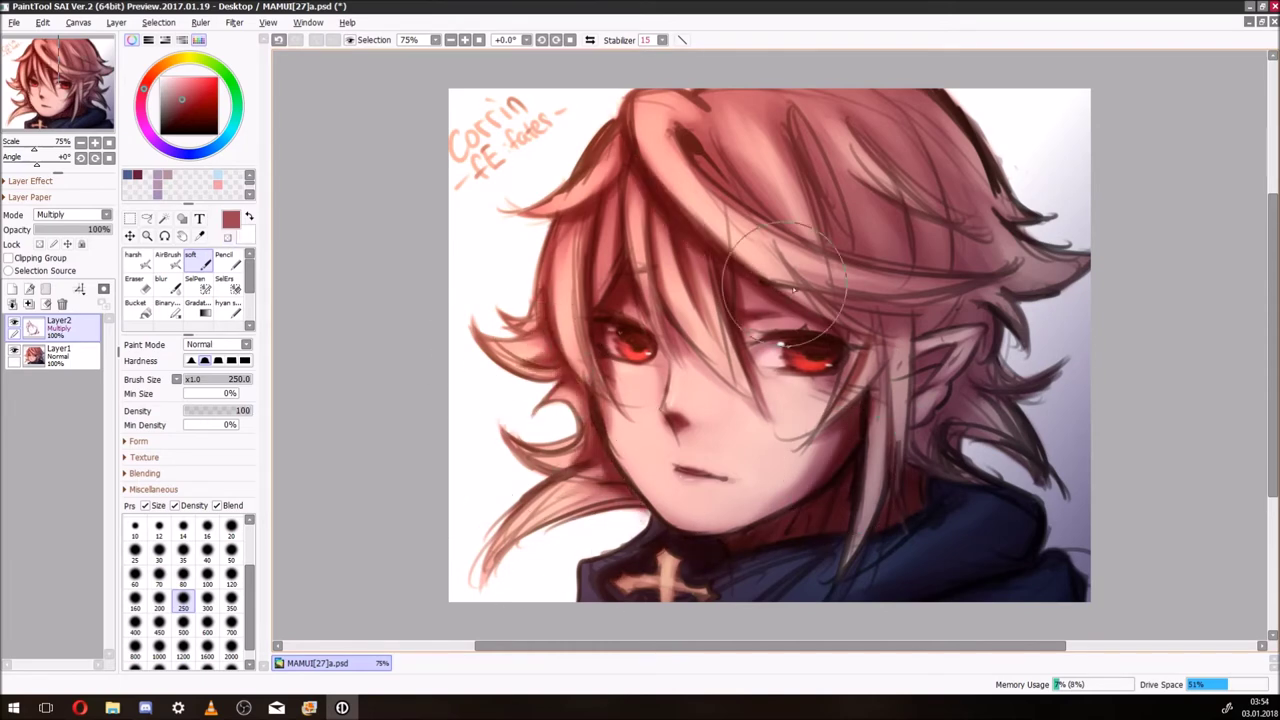
- Extend the red Multiply shadows across the hair and ear, clear the excess with transparent color, and compare in mirrored view
{"action": "key", "text": "h"}
{"action": "mouse_move", "coordinate": [641, 322]}
{"action": "left_mouse_down"}
{"action": "mouse_move", "coordinate": [588, 510]}
{"action": "mouse_move", "coordinate": [600, 440]}
{"action": "mouse_move", "coordinate": [630, 400]}
{"action": "left_mouse_up"}
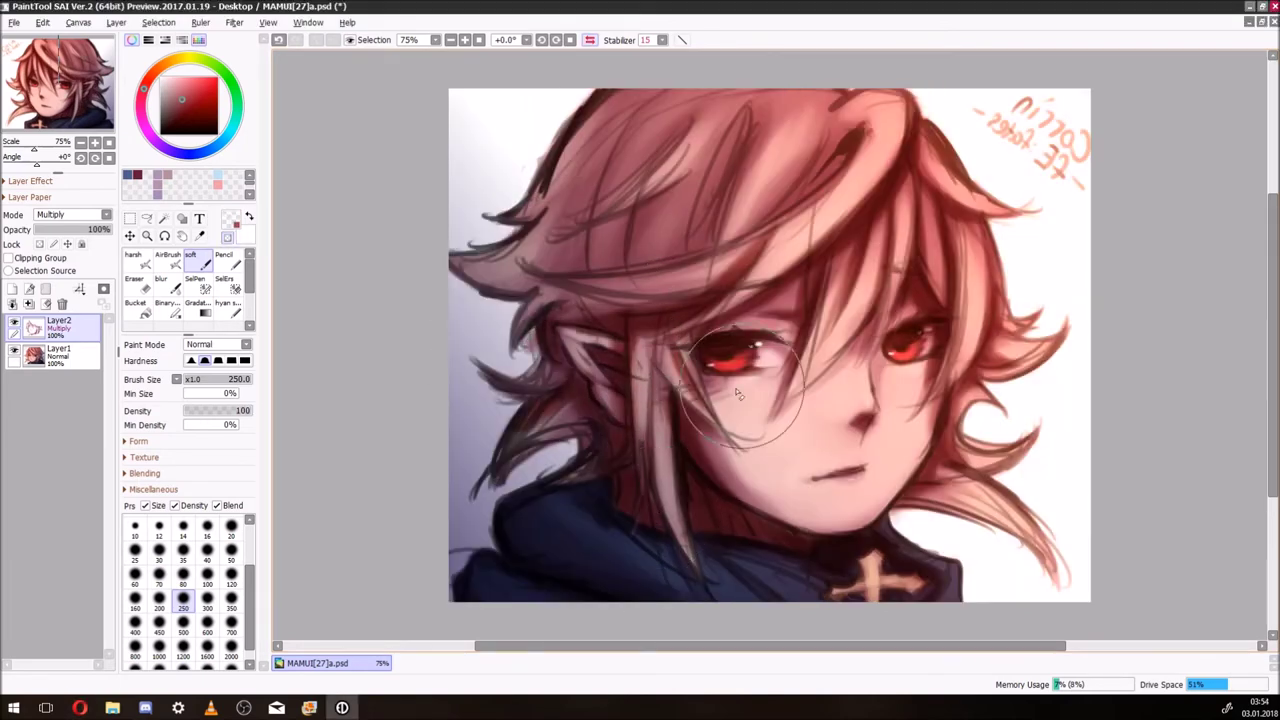
{"action": "left_click", "coordinate": [589, 40]}
{"action": "key", "text": "h"}
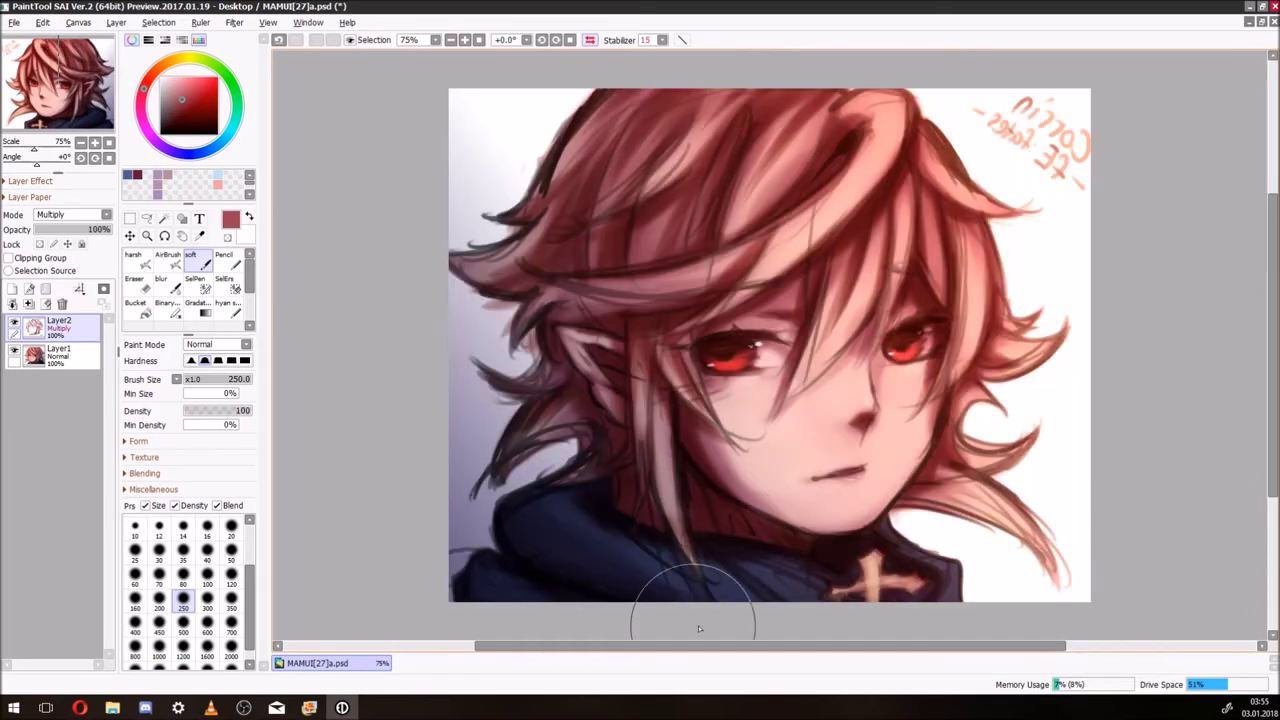
{"action": "key", "text": "h"}
{"action": "key", "text": "h"}
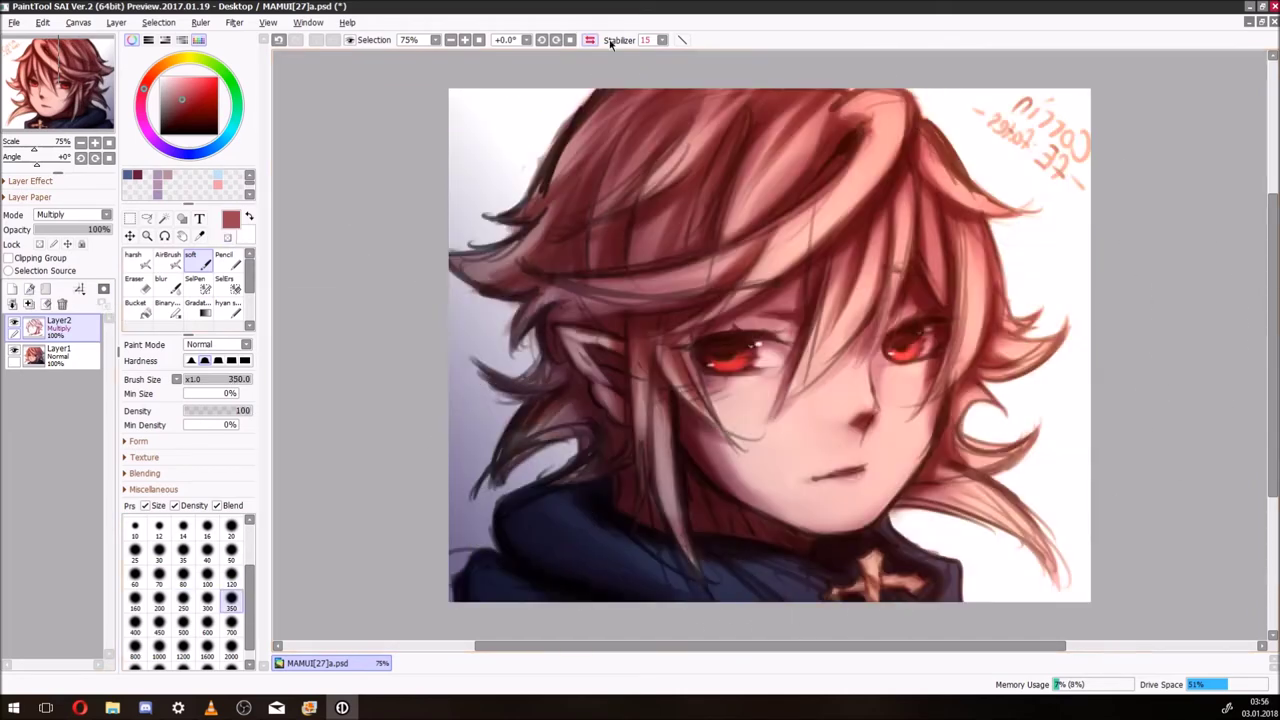
{"action": "key", "text": "h"}
{"action": "key", "text": "ctrl+z"}
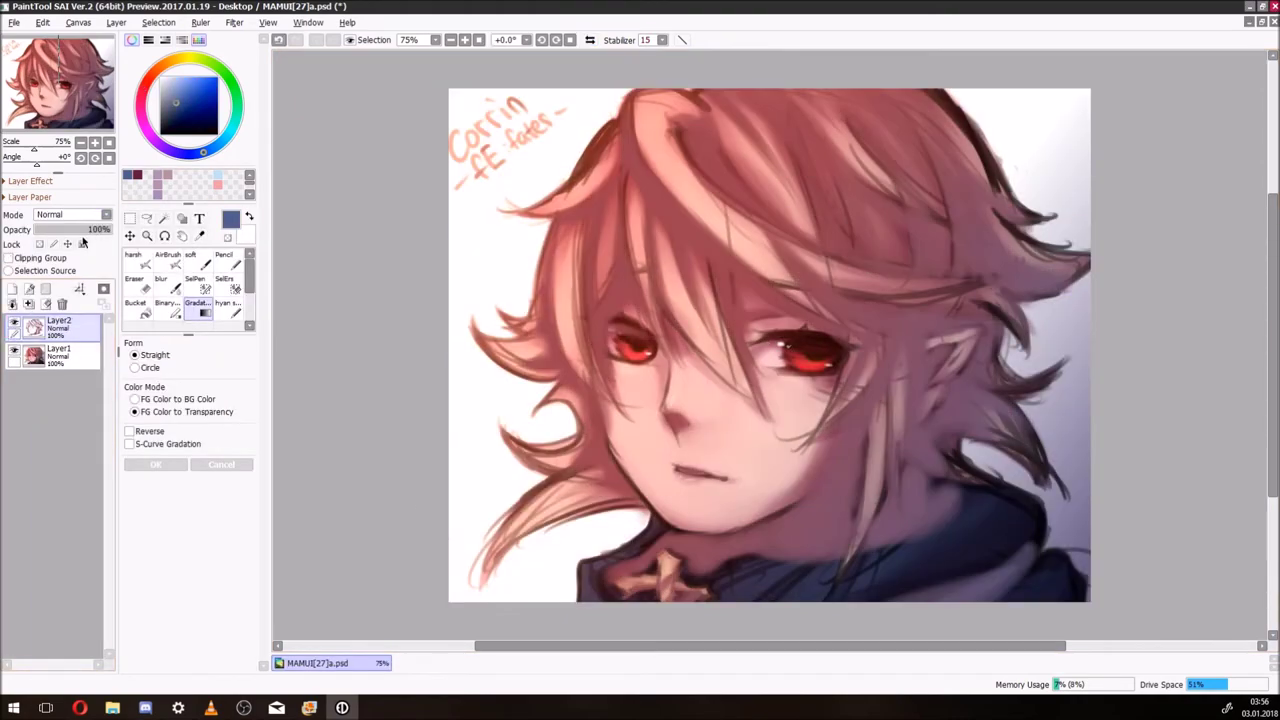
{"action": "key", "text": "h"}
{"action": "key", "text": "h"}
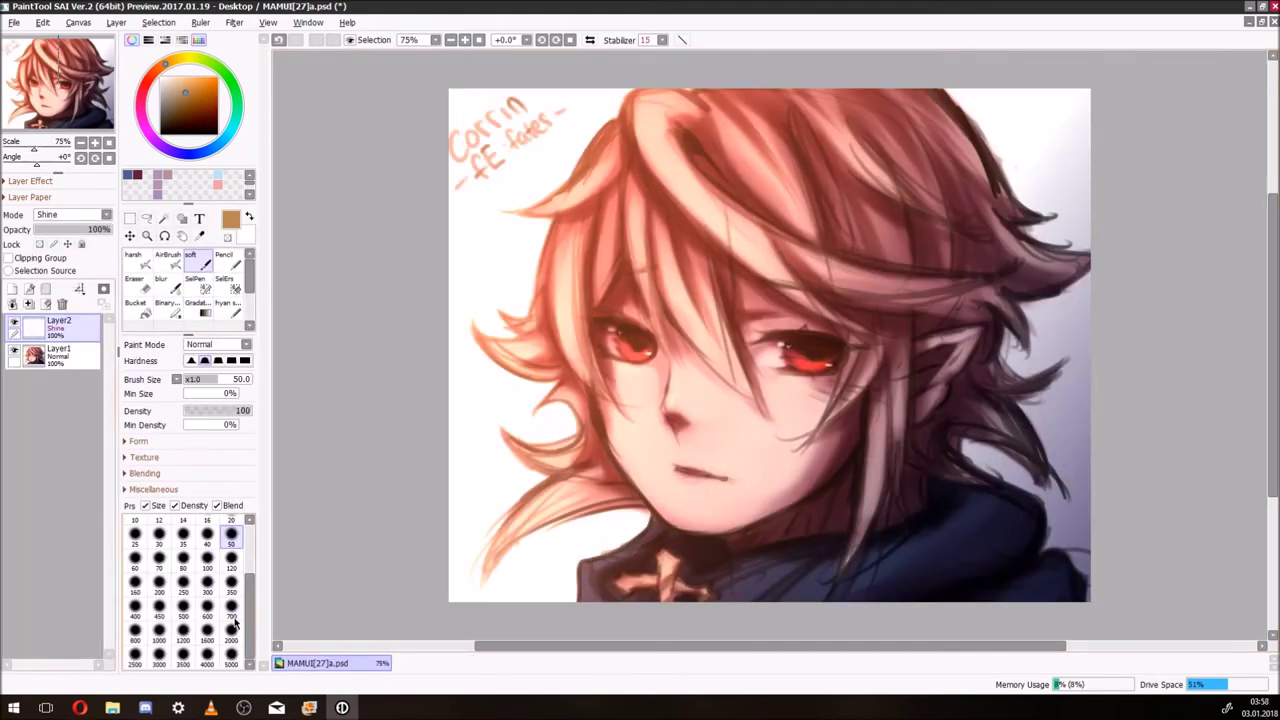
- Paint an ochre glow over the face and bangs on a Shine layer with the Soft brush at sizes 700 and 350
{"action": "left_click", "coordinate": [231, 582]}
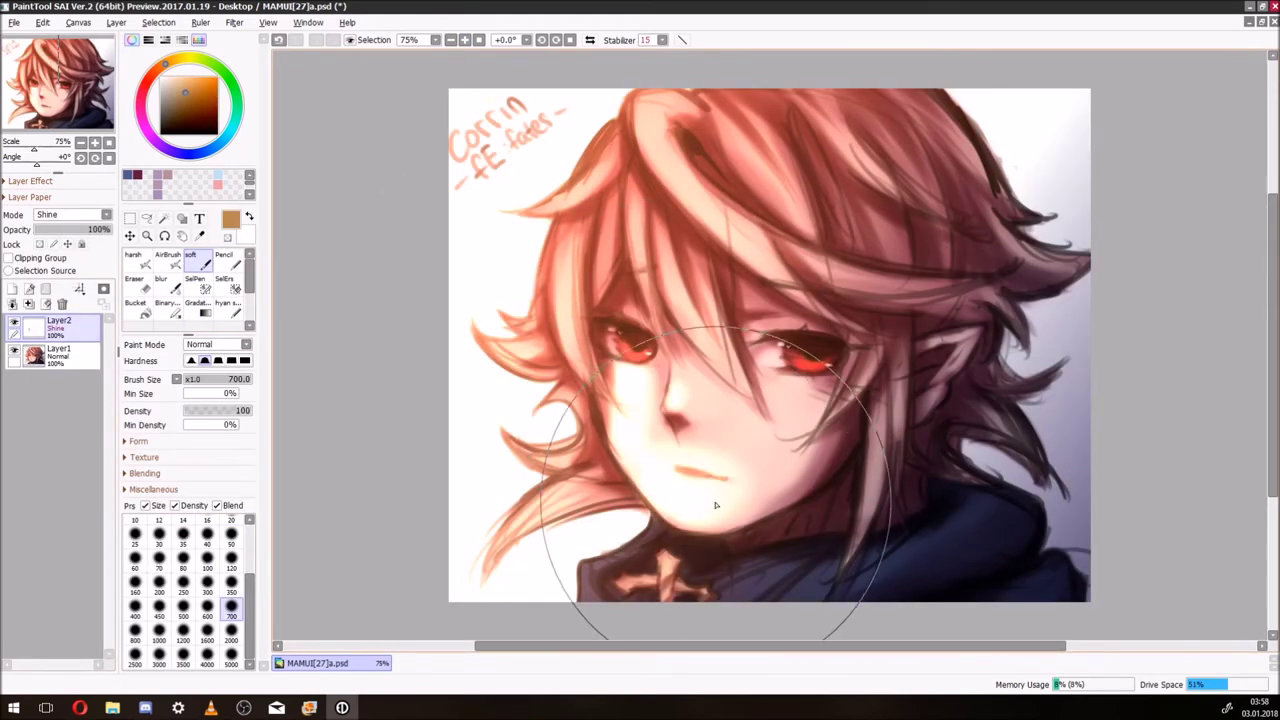
{"action": "left_click_drag", "start_coordinate": [686, 560], "coordinate": [760, 420]}
{"action": "left_click_drag", "start_coordinate": [660, 300], "coordinate": [720, 150]}
{"action": "left_click_drag", "start_coordinate": [900, 240], "coordinate": [810, 370]}
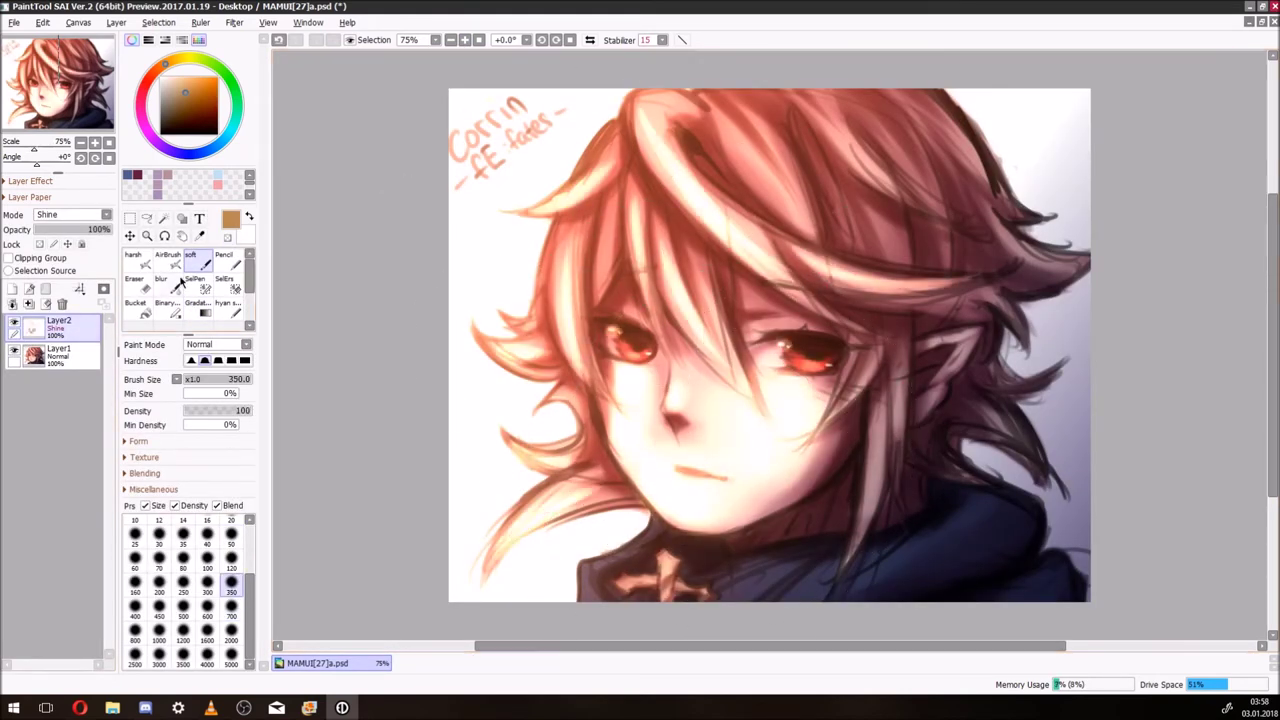
- Try adding small eye glints with the AirBrush at size 50 and the Soft brush at size 20, undoing the strokes
{"action": "key", "text": "a"}
{"action": "left_click", "coordinate": [279, 40]}
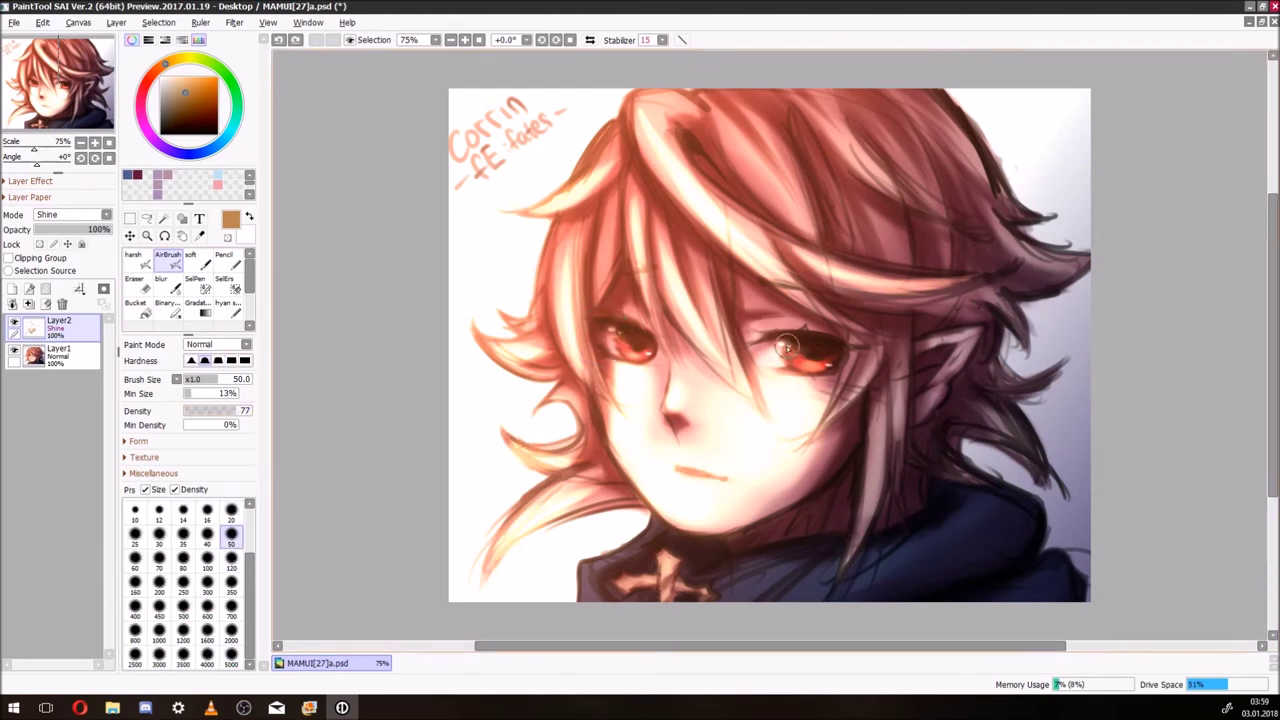
{"action": "key", "text": "s"}
{"action": "scroll", "coordinate": [818, 352], "scroll_direction": "up", "scroll_amount": 1}
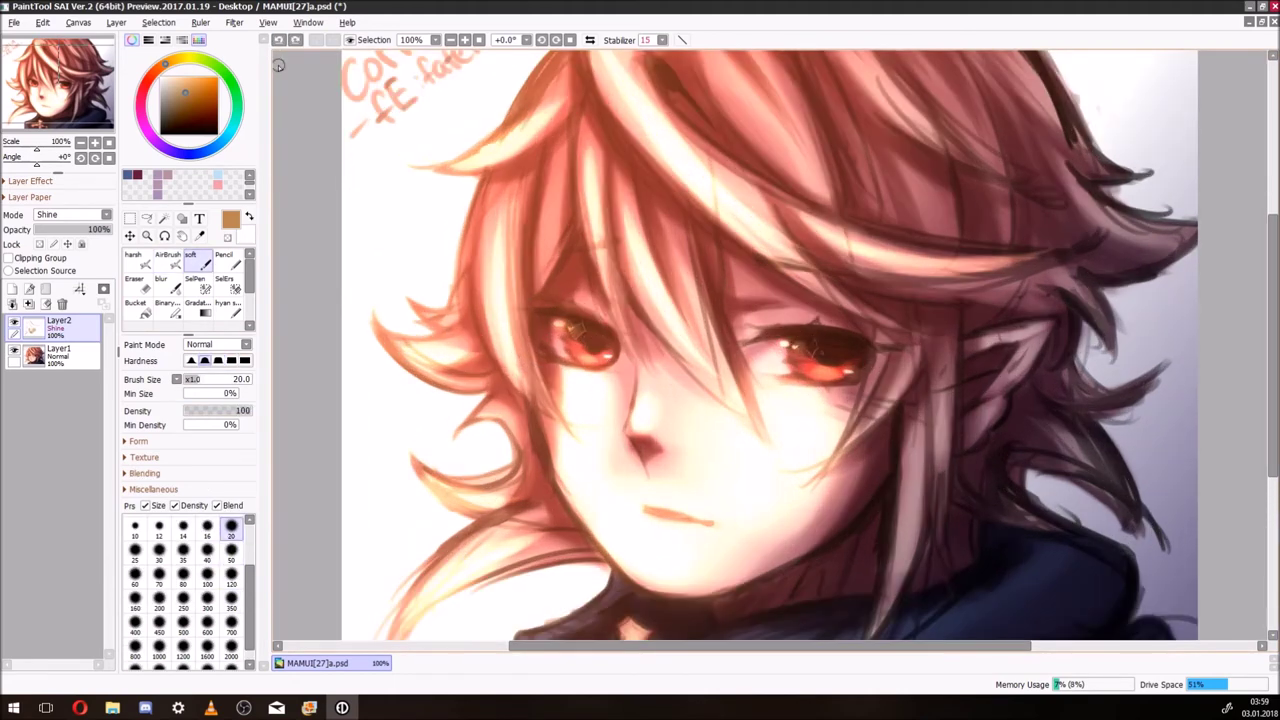
{"action": "scroll", "coordinate": [549, 348], "scroll_direction": "down", "scroll_amount": 1}
- Extend the ochre Shine glow to more hair strands and the cross clasp with the Soft brush at sizes 350 and 120
{"action": "key", "text": "bracketright"}
{"action": "key", "text": "bracketright"}
{"action": "key", "text": "bracketright"}
{"action": "key", "text": "bracketright"}
{"action": "key", "text": "bracketright"}
{"action": "key", "text": "bracketright"}
{"action": "key", "text": "bracketright"}
{"action": "key", "text": "bracketright"}
{"action": "key", "text": "bracketright"}
{"action": "key", "text": "bracketright"}
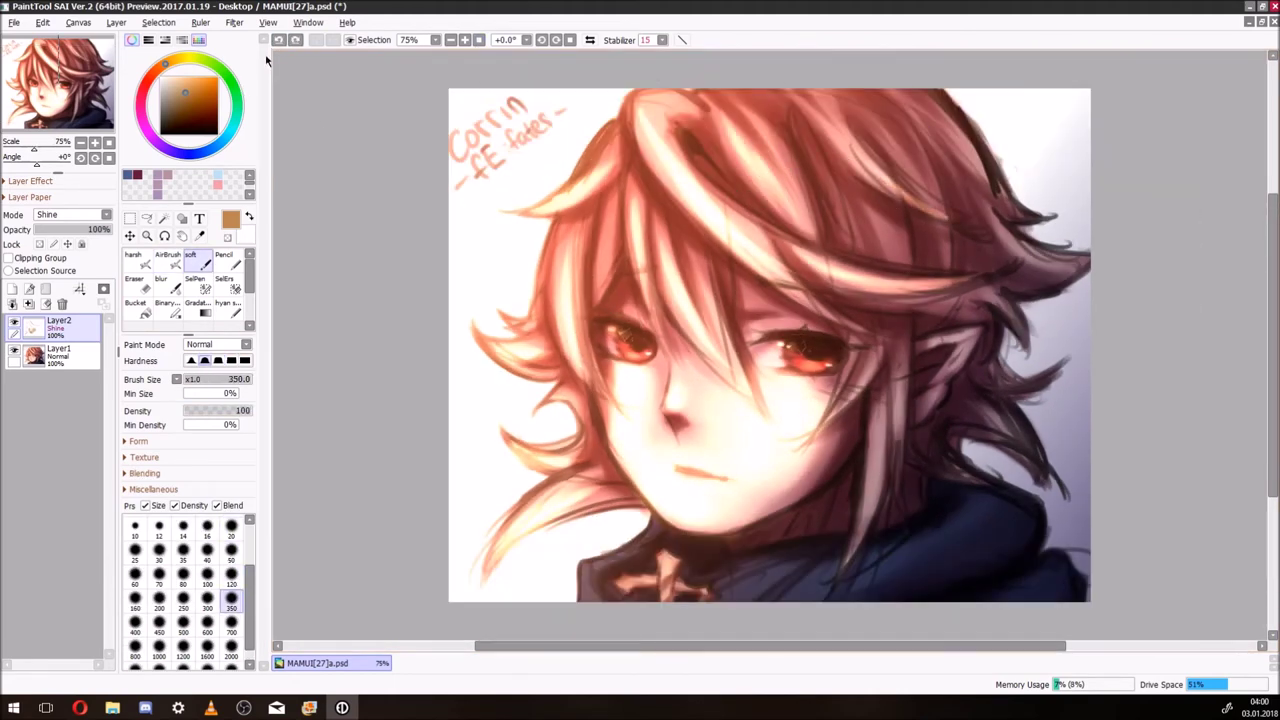
{"action": "key", "text": "h"}
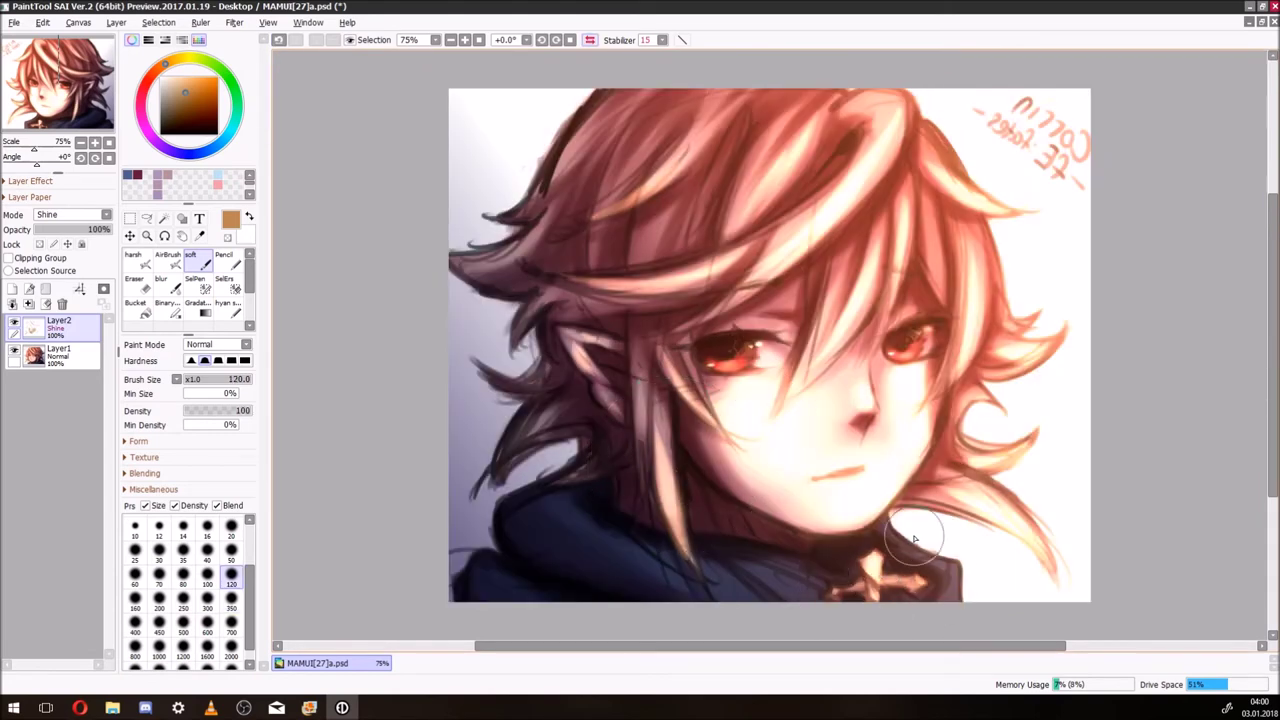
- Add ochre light to the cloak with the Soft brush at size 350 and lower the Shine layer's opacity to 47%
{"action": "key", "text": "h"}
{"action": "key", "text": "bracketright"}
{"action": "key", "text": "bracketright"}
{"action": "key", "text": "bracketright"}
{"action": "key", "text": "bracketright"}
{"action": "key", "text": "bracketright"}
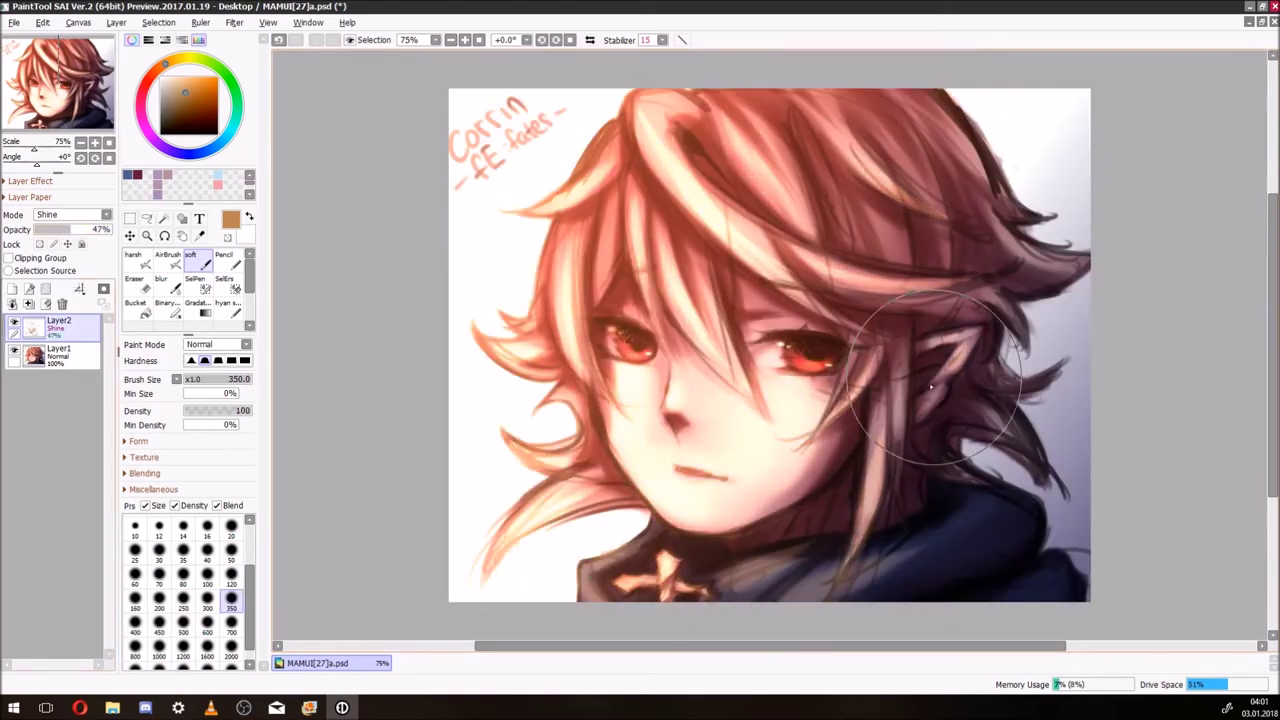
- Paint violet light on the back hair strands on the 47% Shine layer with the Soft brush at size 120
{"action": "key", "text": "h"}
{"action": "left_click", "coordinate": [164, 148]}
{"action": "left_click_drag", "start_coordinate": [540, 240], "coordinate": [480, 470]}
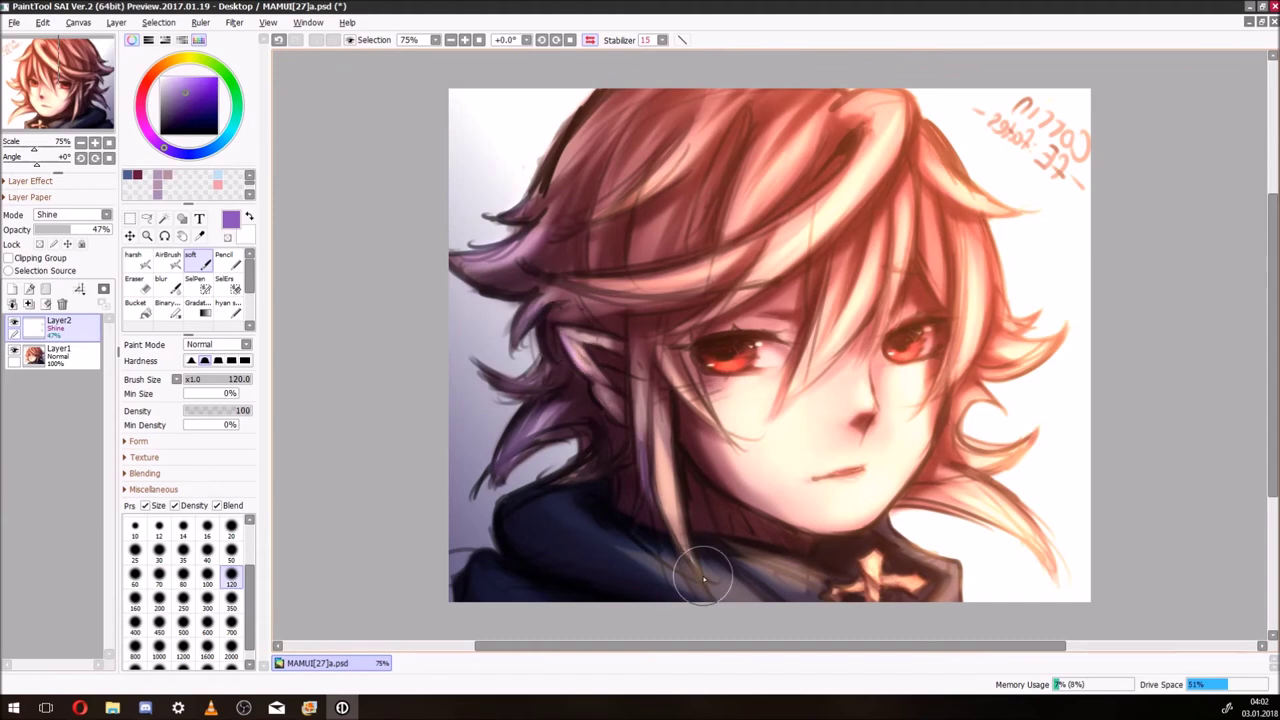
- Enlarge the Soft brush to size 350 and spread the violet glow over the shaded background, back hair and cloak
{"action": "key", "text": "h"}
{"action": "key", "text": "bracketright"}
{"action": "key", "text": "bracketright"}
{"action": "key", "text": "bracketright"}
{"action": "key", "text": "bracketright"}
{"action": "key", "text": "bracketright"}
{"action": "key", "text": "bracketright"}
{"action": "key", "text": "bracketright"}
{"action": "key", "text": "bracketright"}
{"action": "key", "text": "bracketright"}
{"action": "key", "text": "bracketright"}
{"action": "key", "text": "bracketright"}
{"action": "key", "text": "bracketright"}
{"action": "key", "text": "bracketright"}
{"action": "key", "text": "bracketright"}
{"action": "key", "text": "bracketright"}
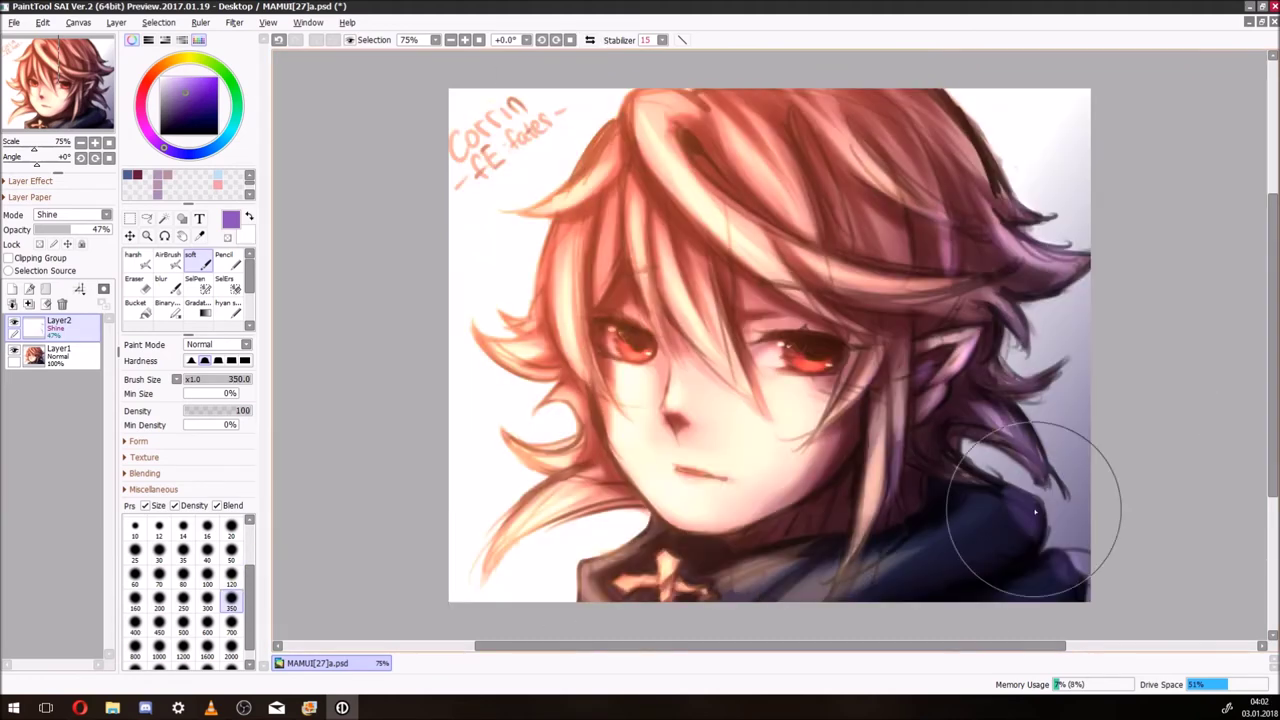
{"action": "key", "text": "h"}
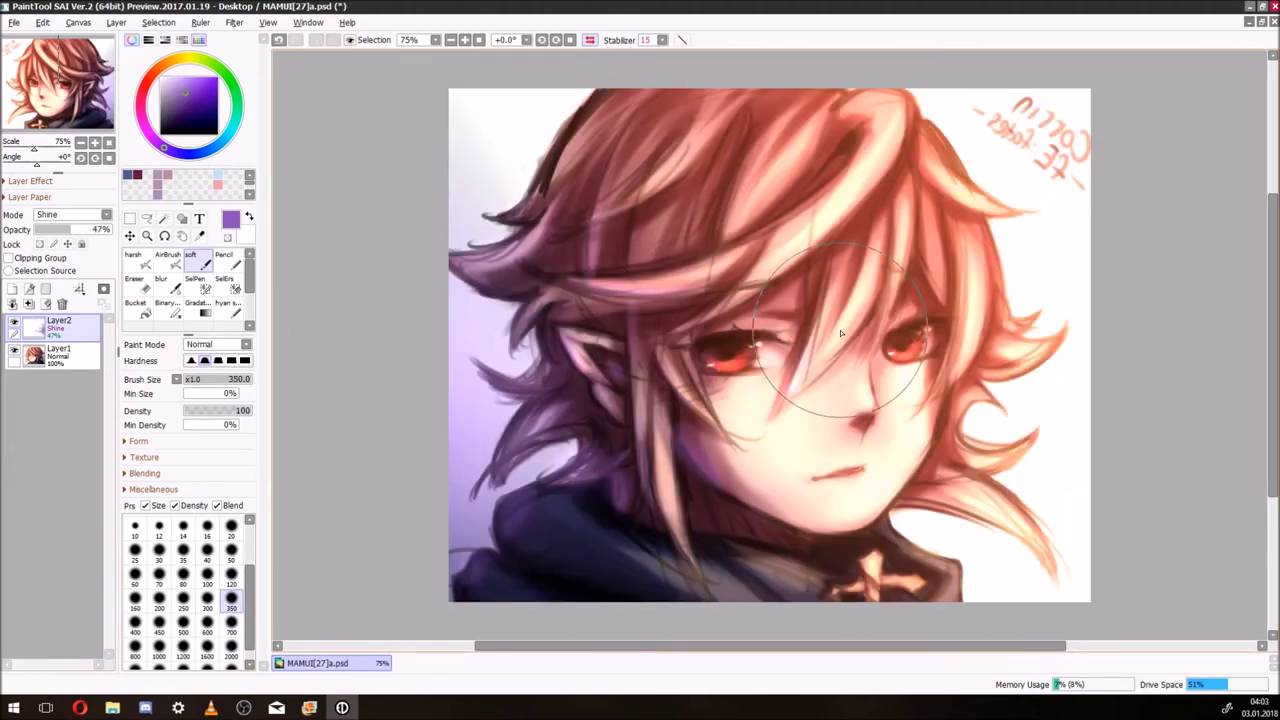
{"action": "key", "text": "b"}
{"action": "key", "text": "h"}
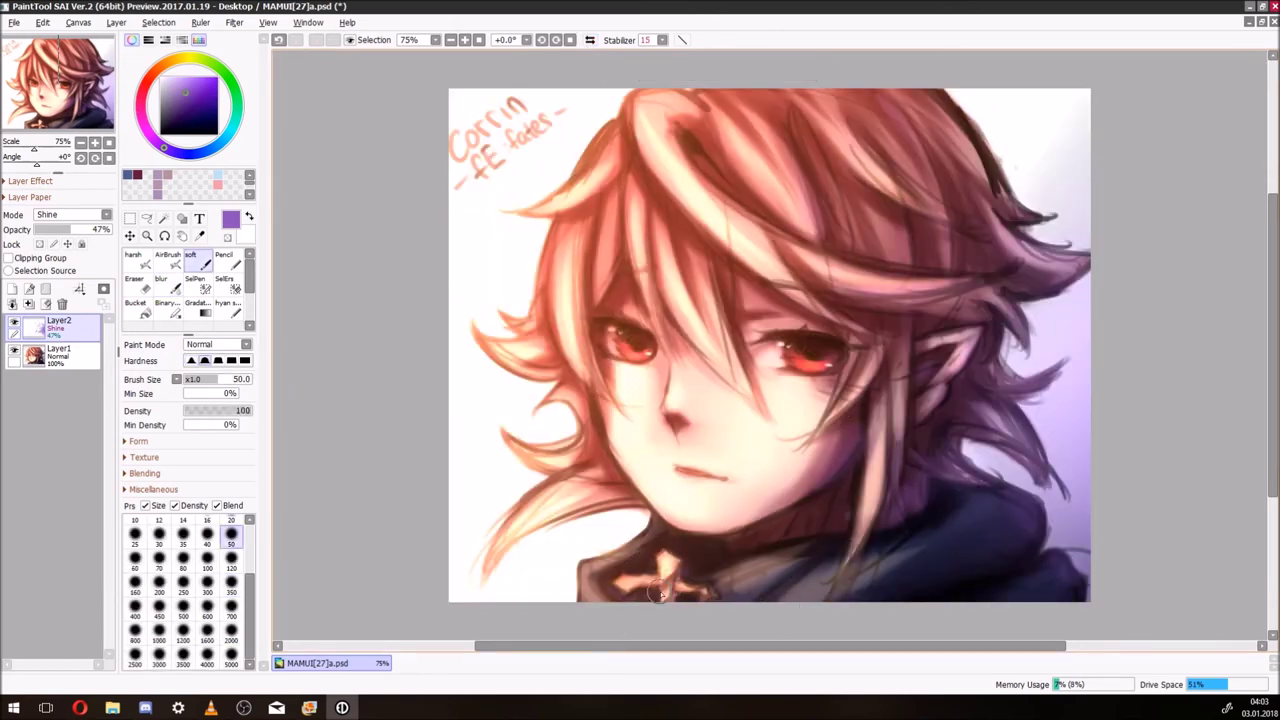
- Paint a pale pink blush under the eyes and on the nose and ear on a Multiply layer with the Soft brush
{"action": "left_click", "coordinate": [190, 258]}
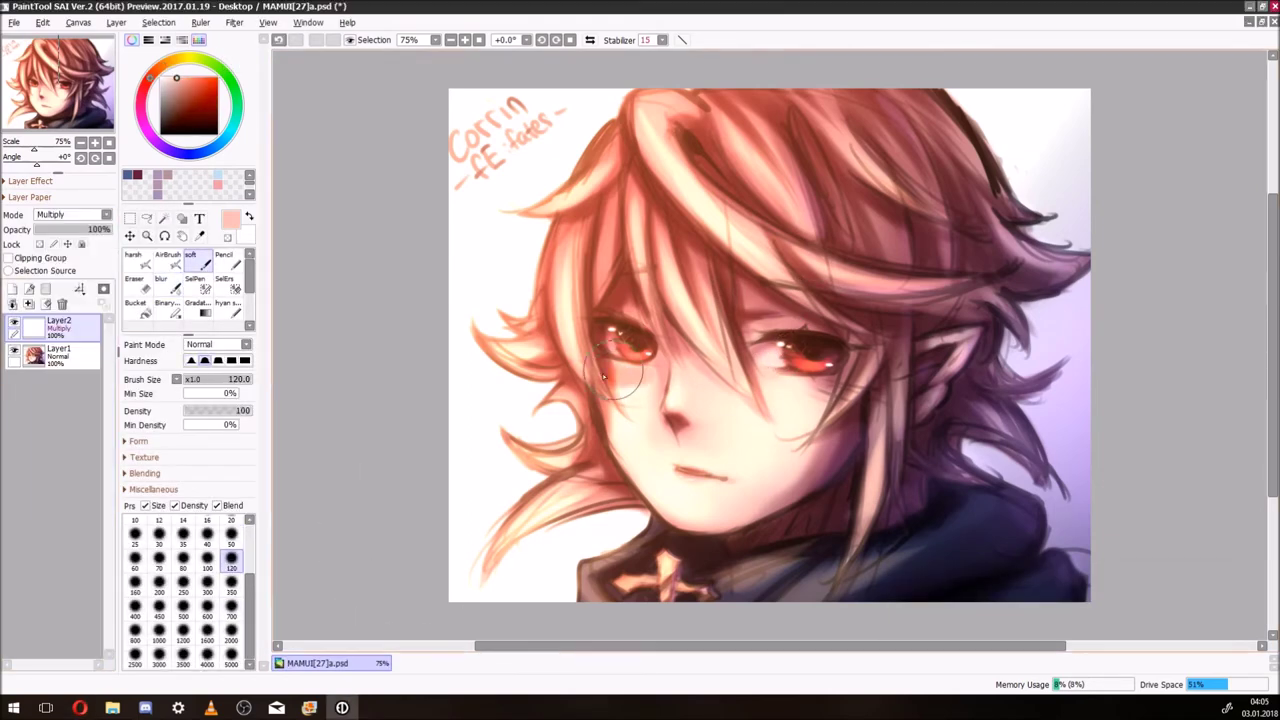
{"action": "key", "text": "h"}
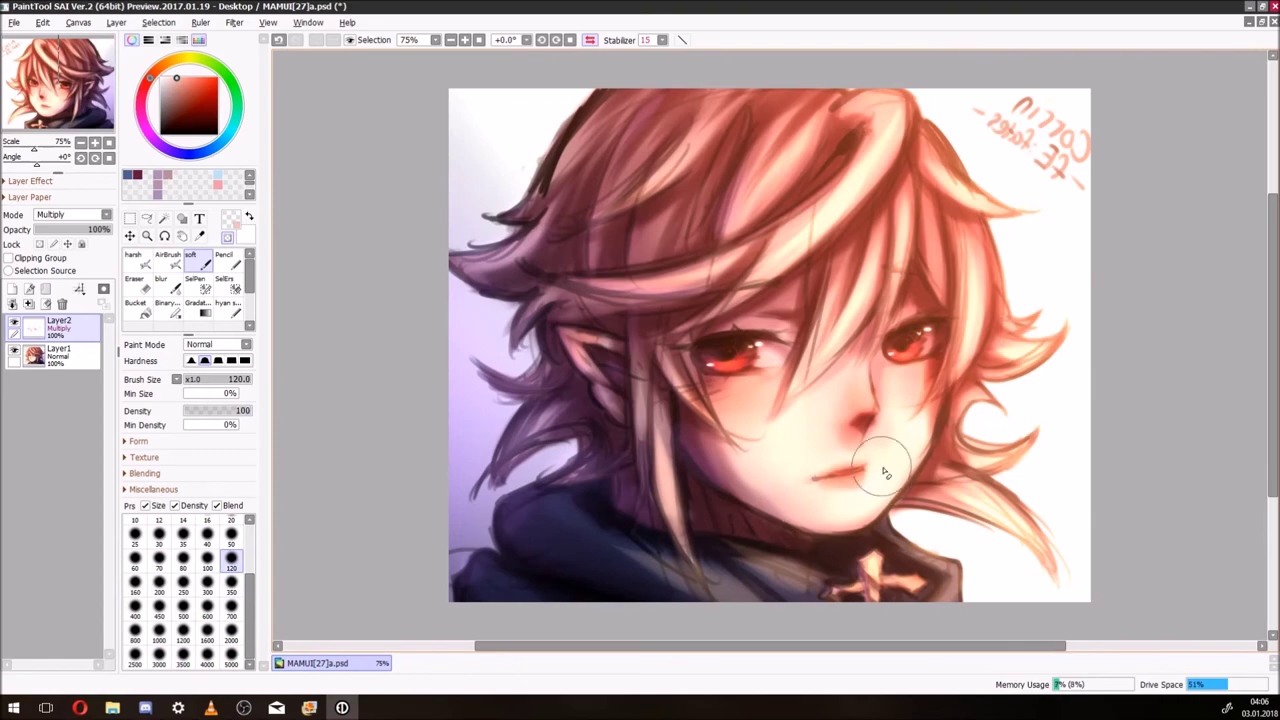
{"action": "left_click", "coordinate": [231, 588]}
{"action": "key", "text": "h"}
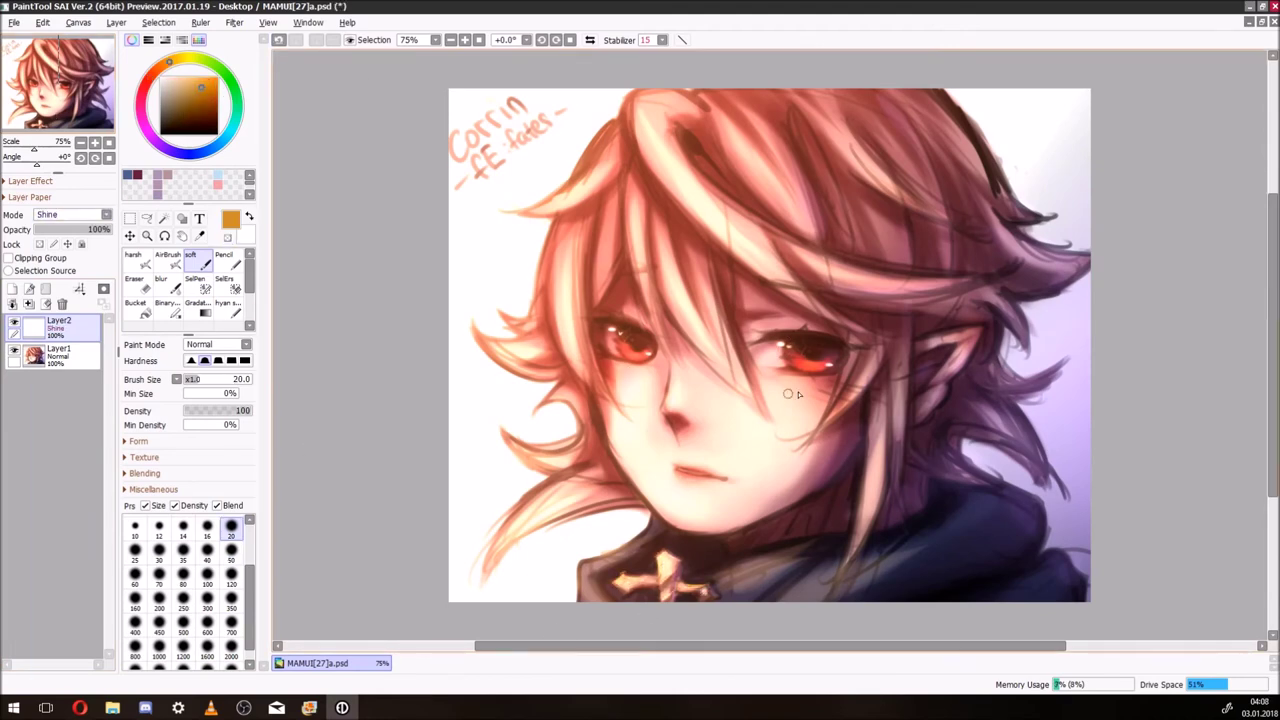
- Finish the orange highlights on the cross clasp on a Shine layer, enlarging the Soft brush to size 120 and lowering the layer opacity
{"action": "key", "text": "bracketright"}
{"action": "key", "text": "bracketright"}
{"action": "key", "text": "bracketright"}
{"action": "key", "text": "bracketright"}
{"action": "key", "text": "bracketright"}
{"action": "key", "text": "bracketright"}
{"action": "key", "text": "bracketright"}
{"action": "key", "text": "bracketright"}
{"action": "key", "text": "bracketright"}
{"action": "key", "text": "bracketright"}
{"action": "left_click", "coordinate": [48, 229]}
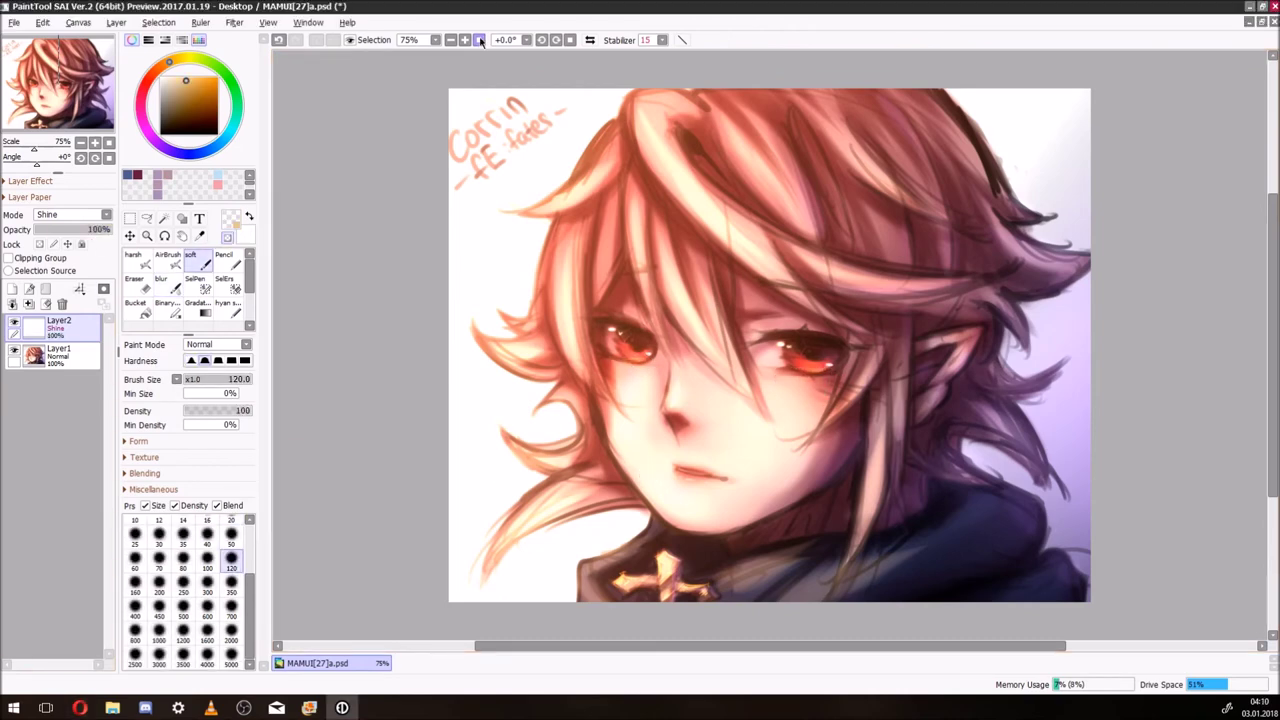
- Lay a diagonal straight gradient across the face on an Overlay layer and change its background color to light pink-violet
{"action": "left_click", "coordinate": [197, 302]}
{"action": "left_click_drag", "start_coordinate": [430, 325], "coordinate": [878, 477]}
{"action": "left_click", "coordinate": [166, 83]}
{"action": "double_click", "coordinate": [230, 219]}
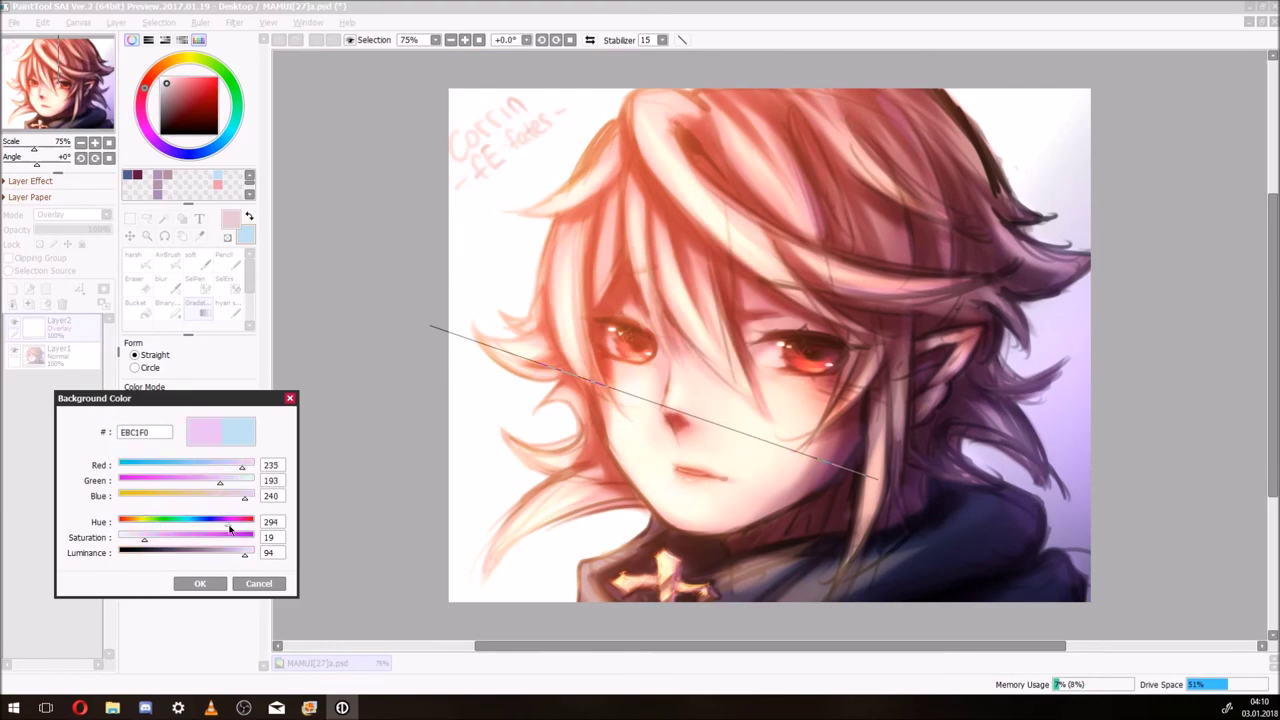
{"action": "left_click", "coordinate": [194, 583]}
{"action": "left_click", "coordinate": [129, 431]}
- Test swapped foreground and background colors on the Overlay gradient, redraw it from upper-left to lower-right of the portrait, and apply it
{"action": "left_click", "coordinate": [250, 218]}
{"action": "left_click", "coordinate": [250, 218]}
{"action": "key", "text": "x"}
{"action": "key", "text": "x"}
{"action": "key", "text": "x"}
{"action": "key", "text": "x"}
{"action": "left_click_drag", "start_coordinate": [437, 287], "coordinate": [1050, 588]}
{"action": "left_click", "coordinate": [170, 400]}
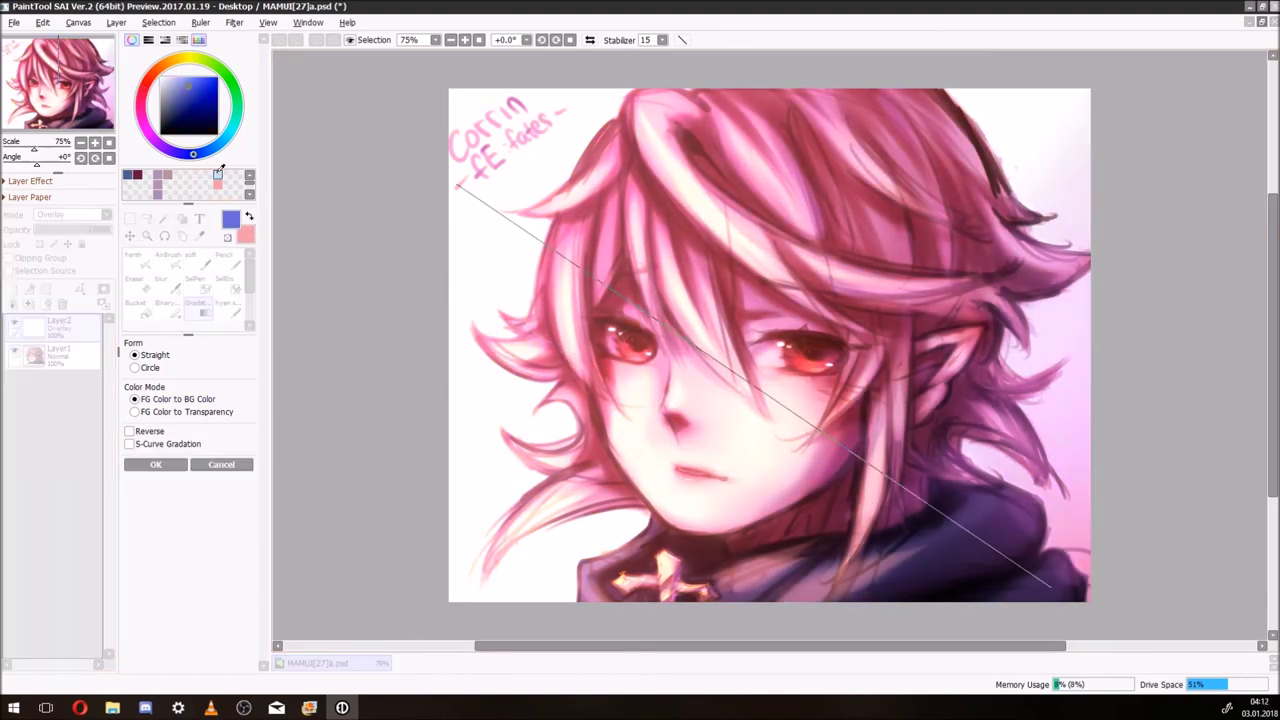
{"action": "left_click", "coordinate": [145, 431]}
{"action": "left_click_drag", "start_coordinate": [437, 287], "coordinate": [455, 185]}
{"action": "key", "text": "Return"}
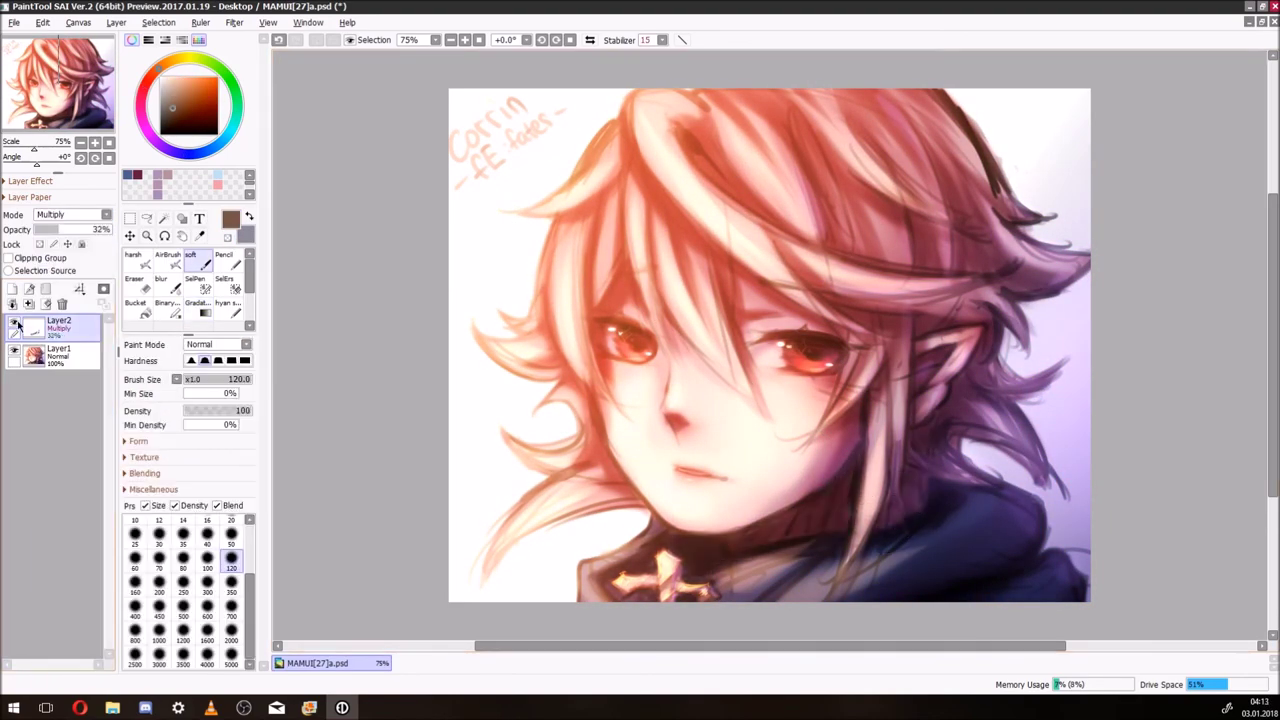
- Merge the 32% Multiply layer down into the base painting layer
{"action": "left_click", "coordinate": [14, 22]}
{"action": "left_click", "coordinate": [37, 117]}
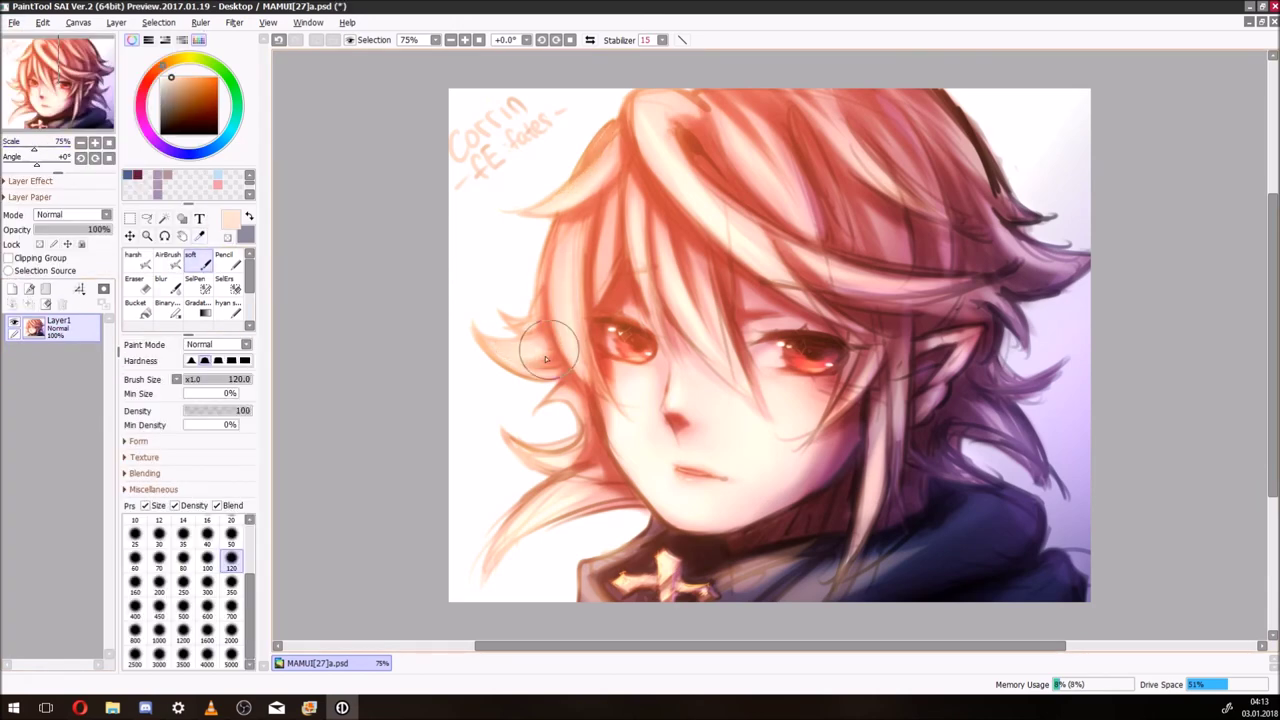
- Fade the lower hair tips beside the face into the background with white, checking the mirrored portrait and reducing the Soft brush to size 50
{"action": "key", "text": "h"}
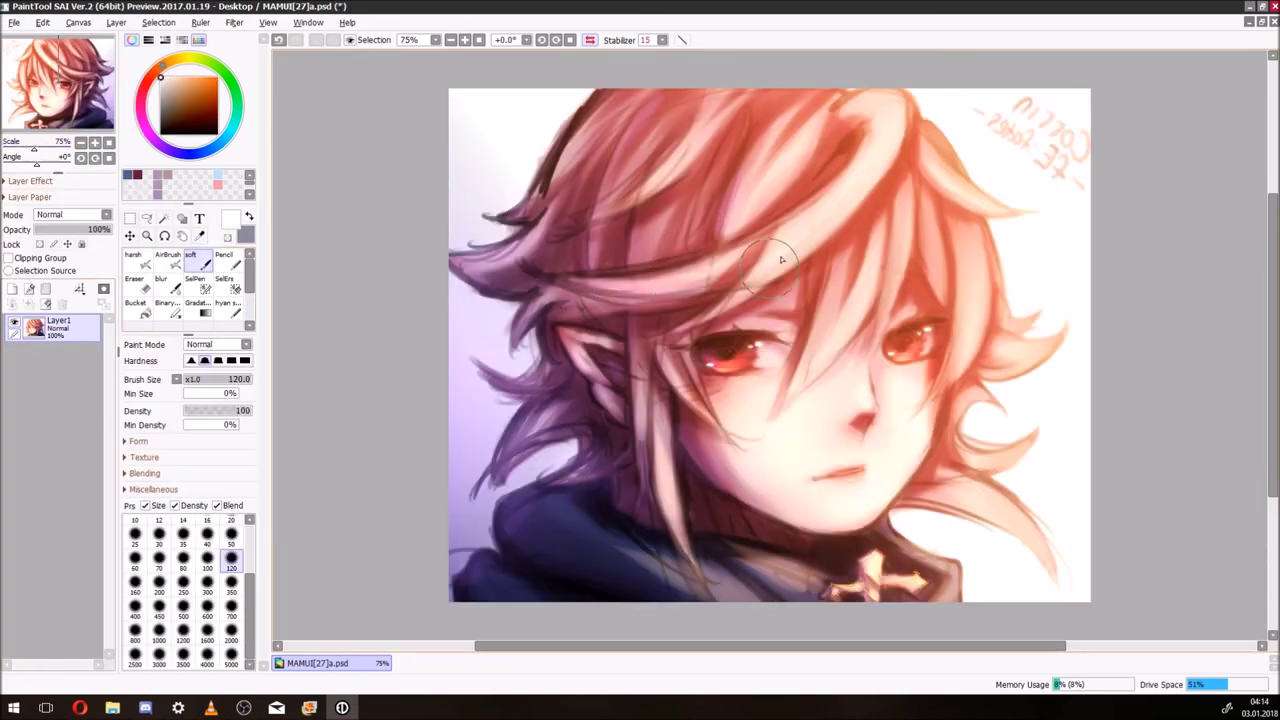
{"action": "key", "text": "h"}
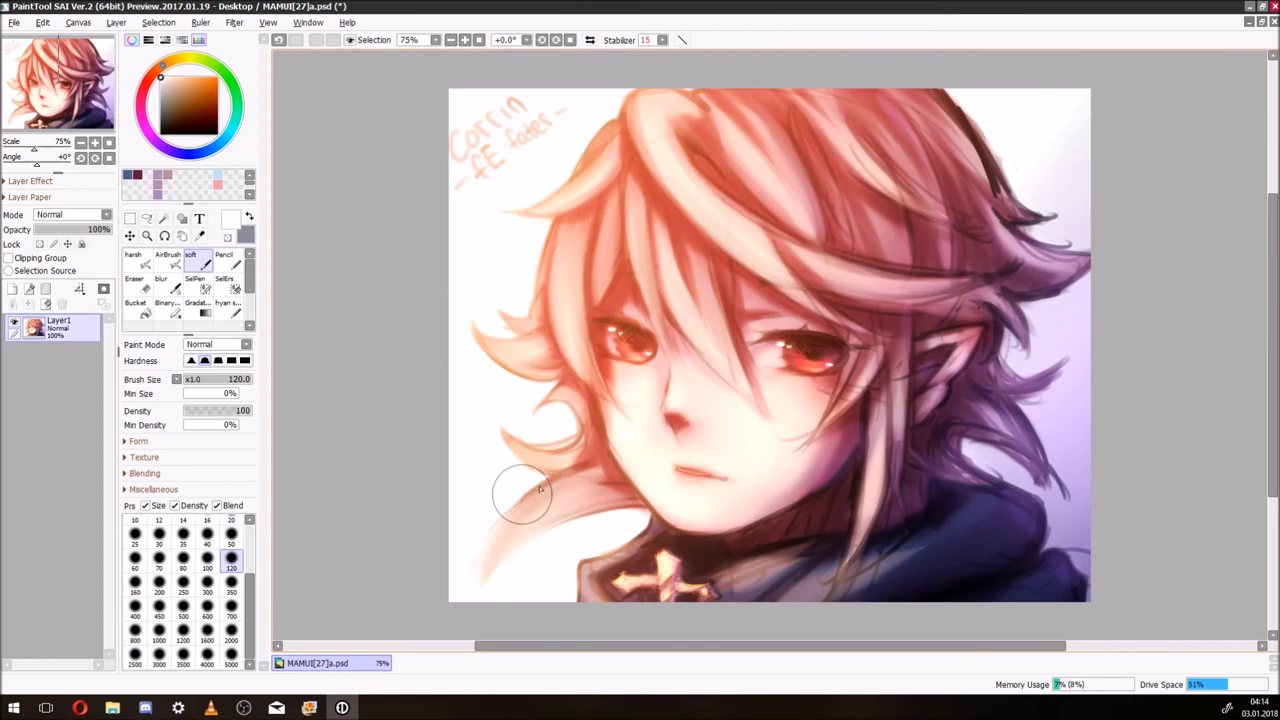
{"action": "key", "text": "bracketleft"}
{"action": "key", "text": "bracketleft"}
{"action": "key", "text": "bracketleft"}
{"action": "key", "text": "bracketleft"}
{"action": "key", "text": "bracketleft"}
{"action": "key", "text": "h"}
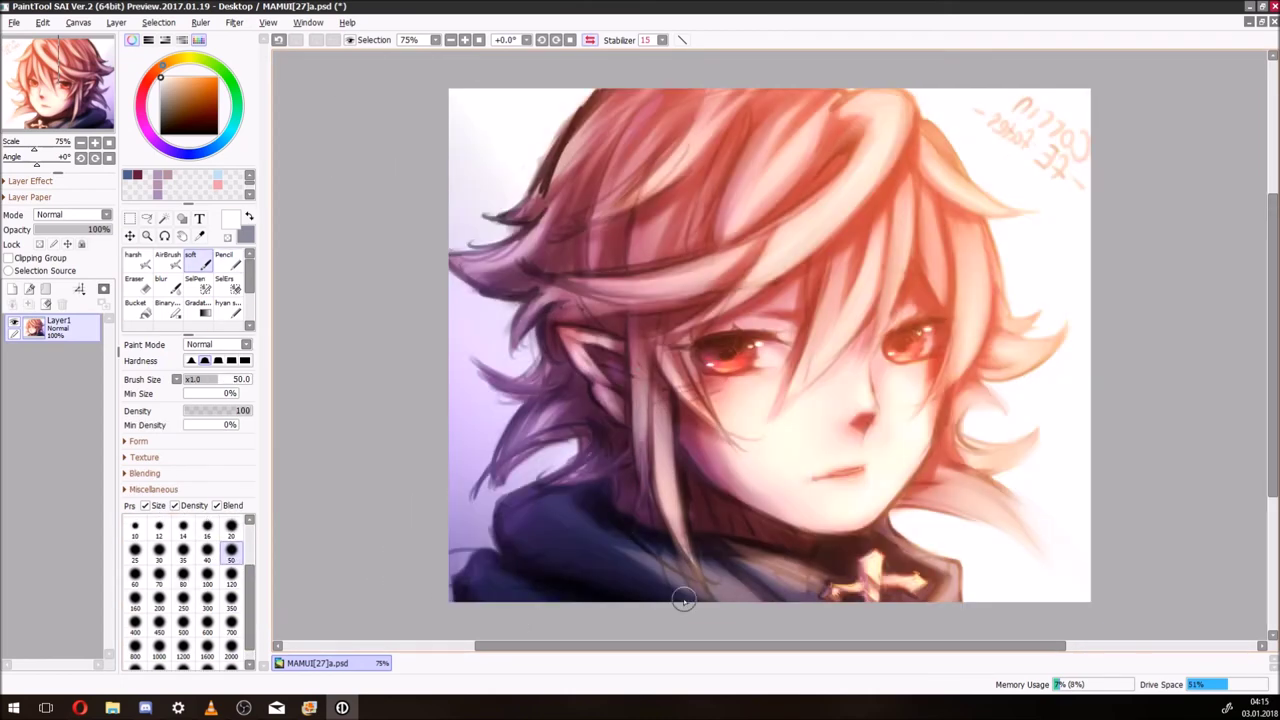
- Paint over the dark outlines along the back of the hair with sampled hair colors, using the Soft brush at size 120
{"action": "key", "text": "v"}
{"action": "key", "text": "b"}
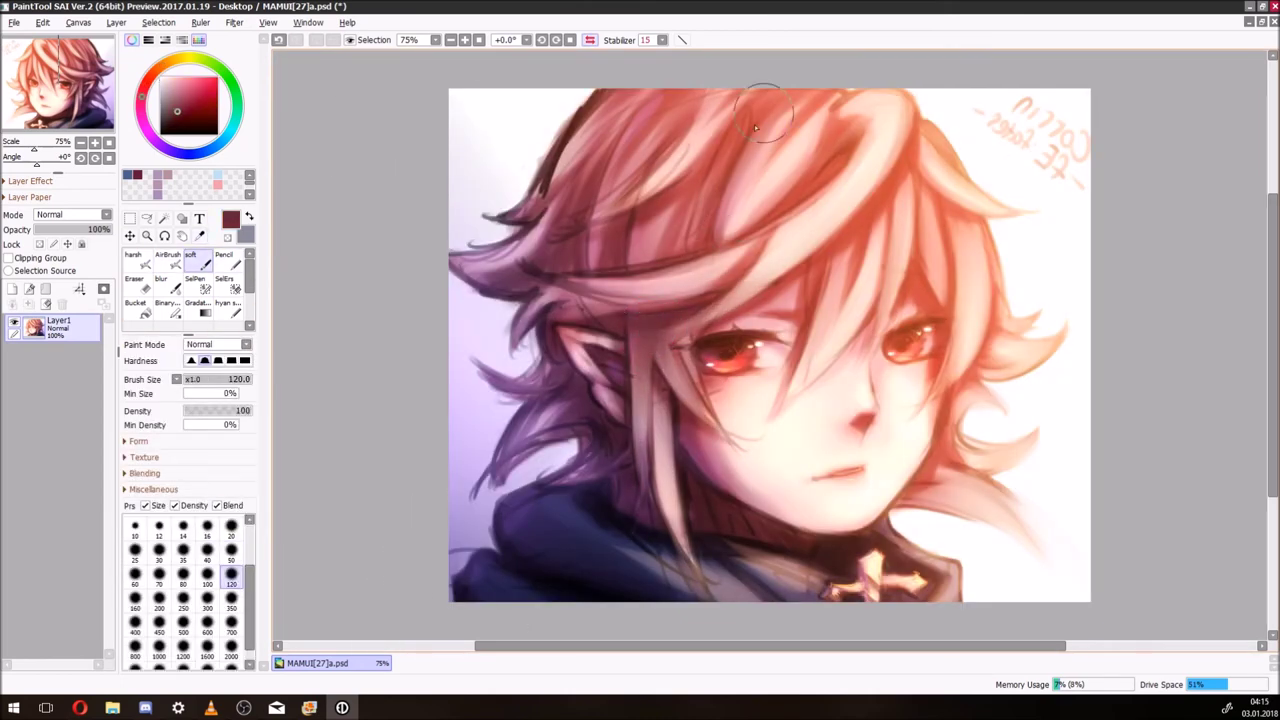
{"action": "left_click", "coordinate": [705, 160], "text": "alt"}
{"action": "mouse_move", "coordinate": [680, 130]}
{"action": "left_mouse_down"}
{"action": "mouse_move", "coordinate": [620, 170]}
{"action": "mouse_move", "coordinate": [575, 178]}
{"action": "left_mouse_up"}
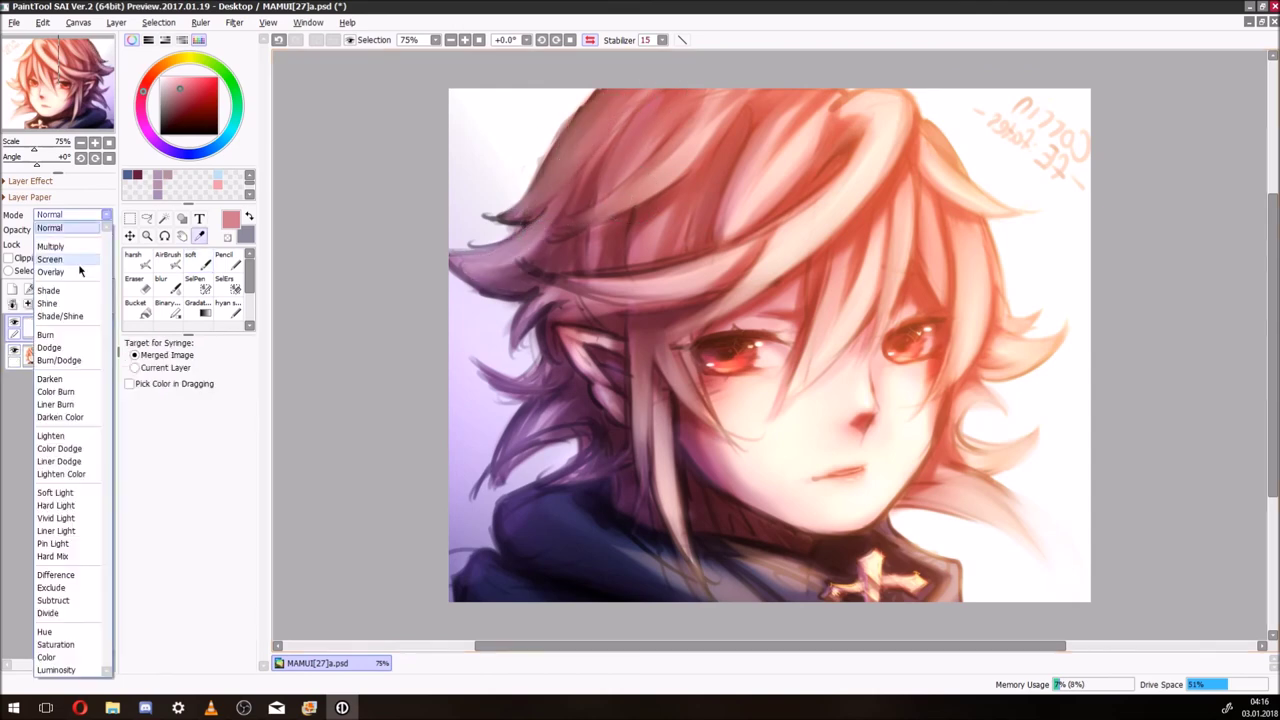
{"action": "left_click_drag", "start_coordinate": [530, 300], "coordinate": [735, 255]}
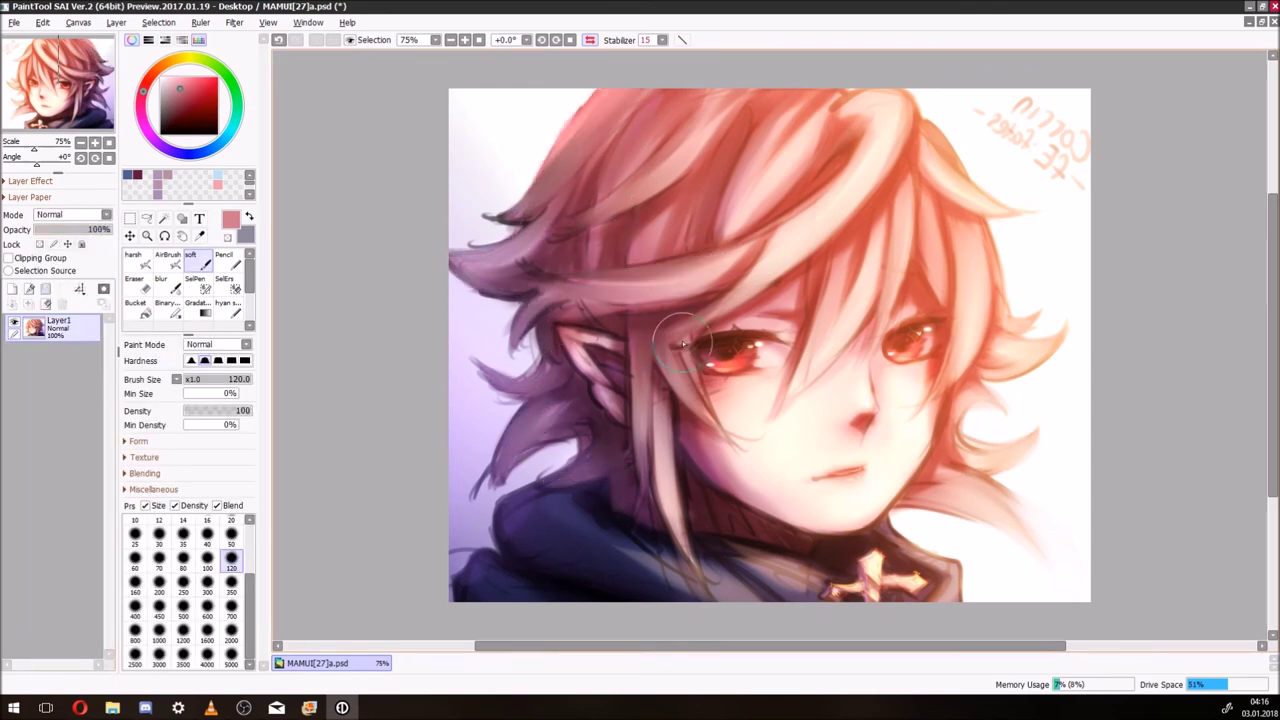
- Smooth the neck shading with a dark reddish brown and set a new layer above the painting to Shine
{"action": "key", "text": "h"}
{"action": "left_click", "coordinate": [845, 463], "text": "alt"}
{"action": "left_click", "coordinate": [46, 306]}
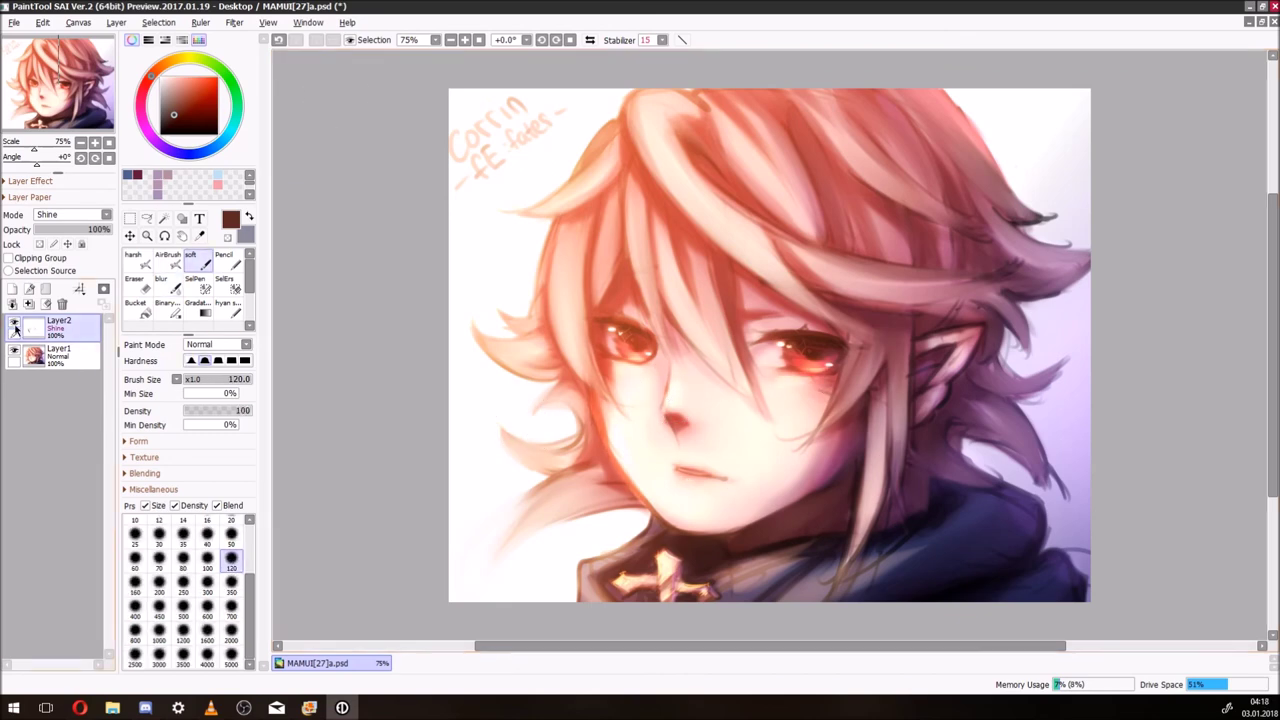
- Try softening the nose with pale tones, testing a Screen layer and a size 350 Soft brush, and undo the nose changes
{"action": "left_click", "coordinate": [648, 326], "text": "alt"}
{"action": "key", "text": "ctrl+z"}
{"action": "key", "text": "h"}
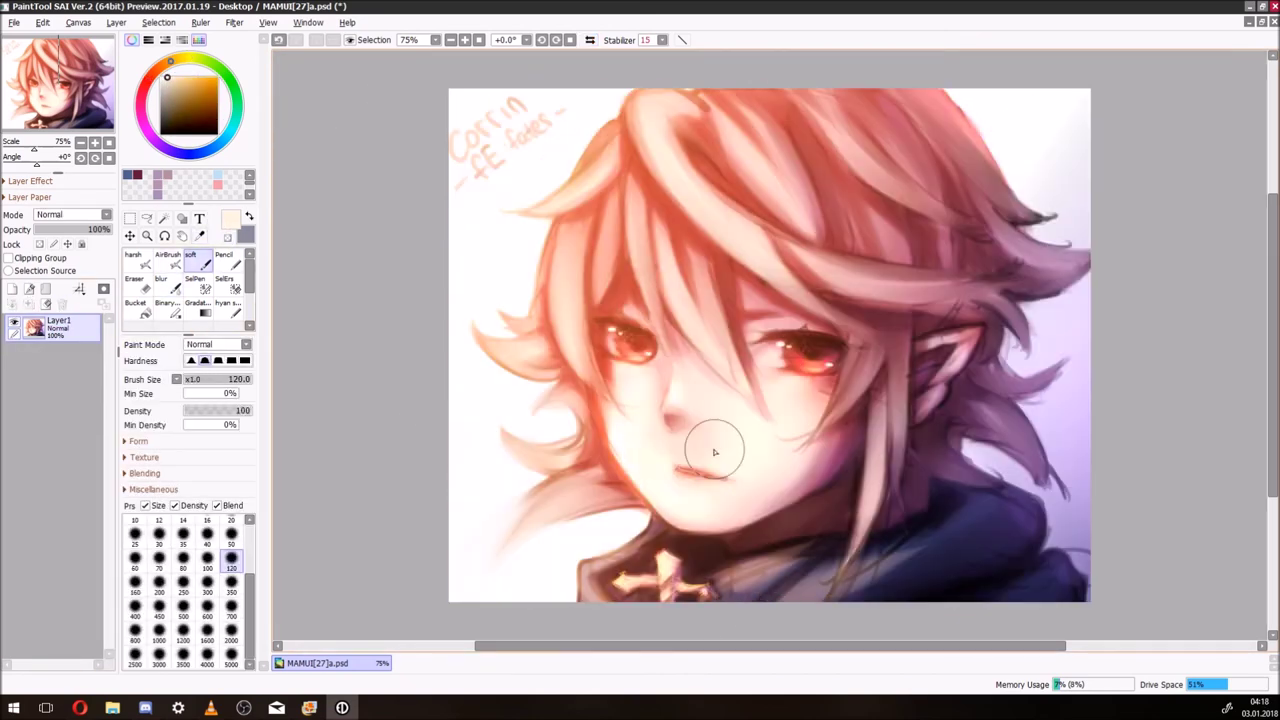
{"action": "key", "text": "ctrl+y"}
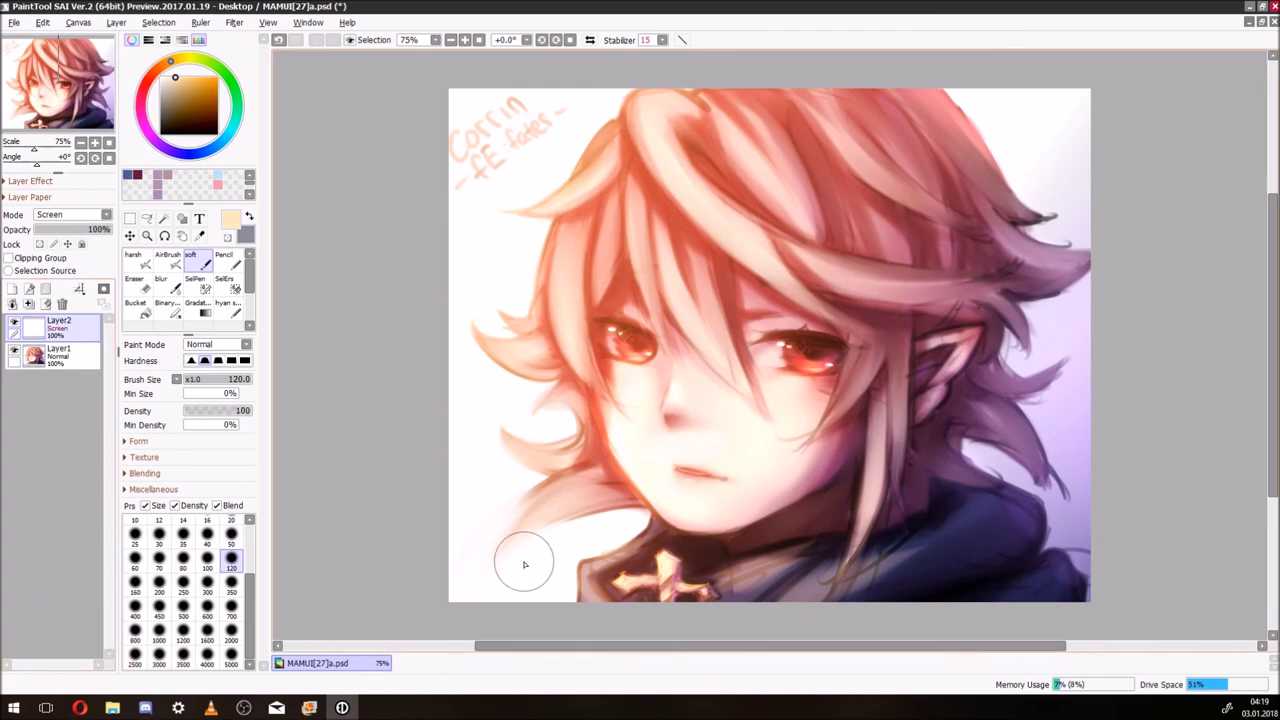
{"action": "key", "text": "ctrl+z"}
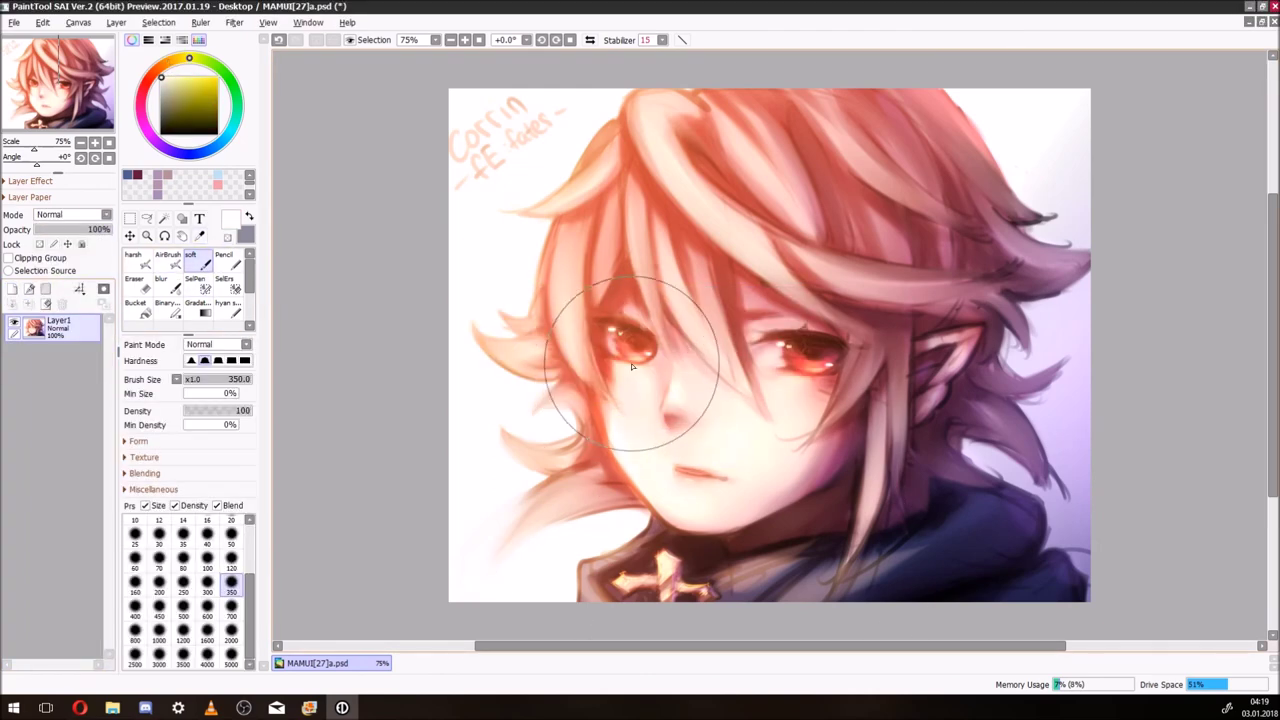
{"action": "key", "text": "h"}
{"action": "key", "text": "h"}
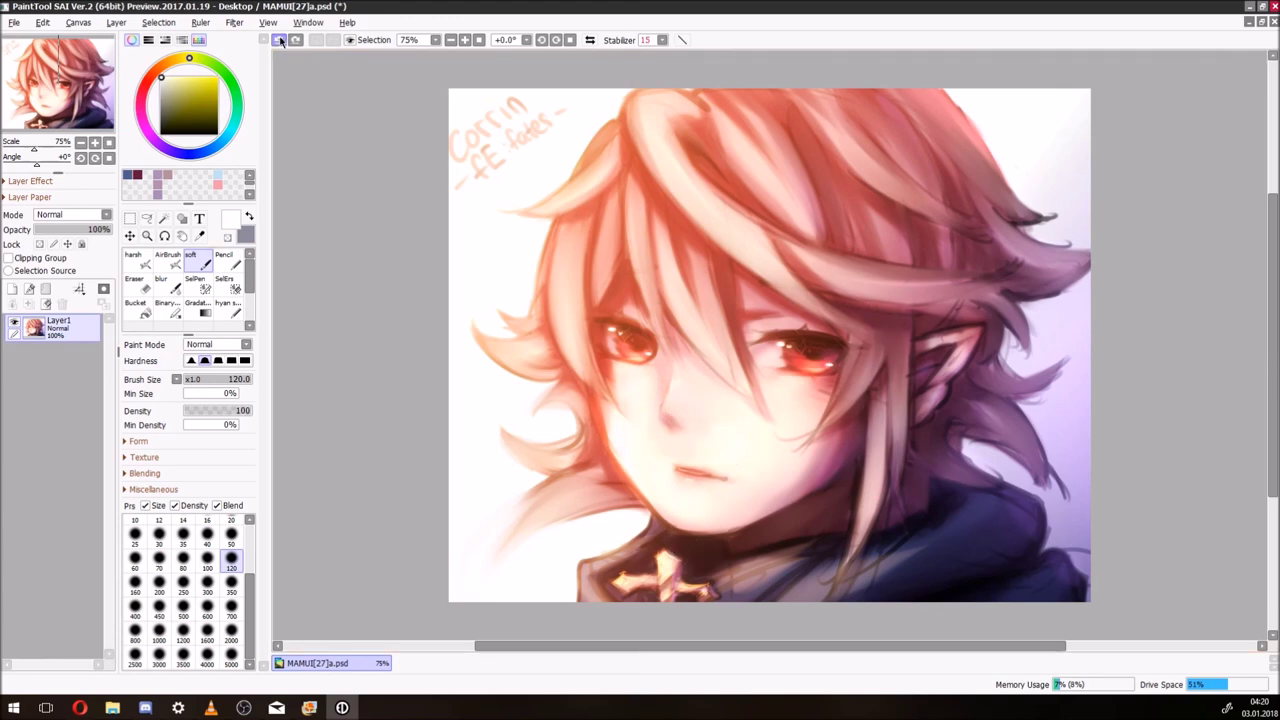
{"action": "left_click", "coordinate": [279, 40]}
- Shade the hair above the ear with muted red on a clipped Multiply layer with its opacity locked
{"action": "left_click", "coordinate": [510, 280], "text": "alt"}
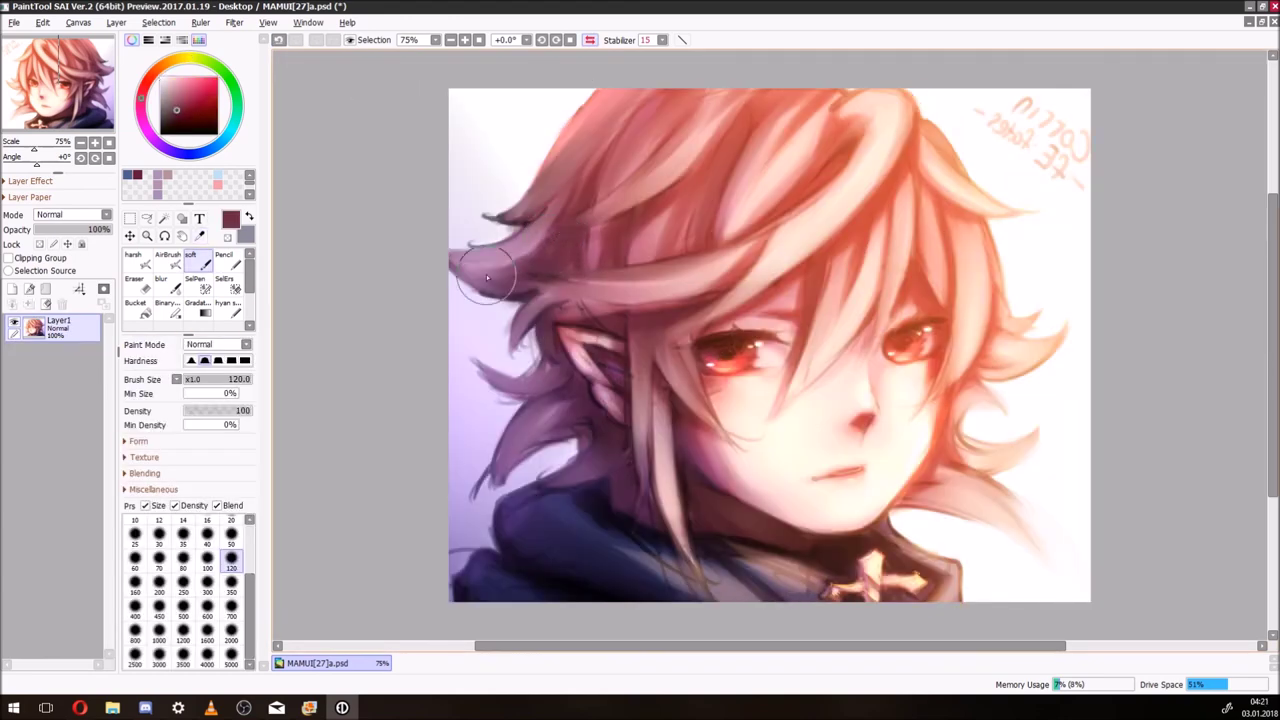
{"action": "key", "text": "h"}
{"action": "key", "text": "w"}
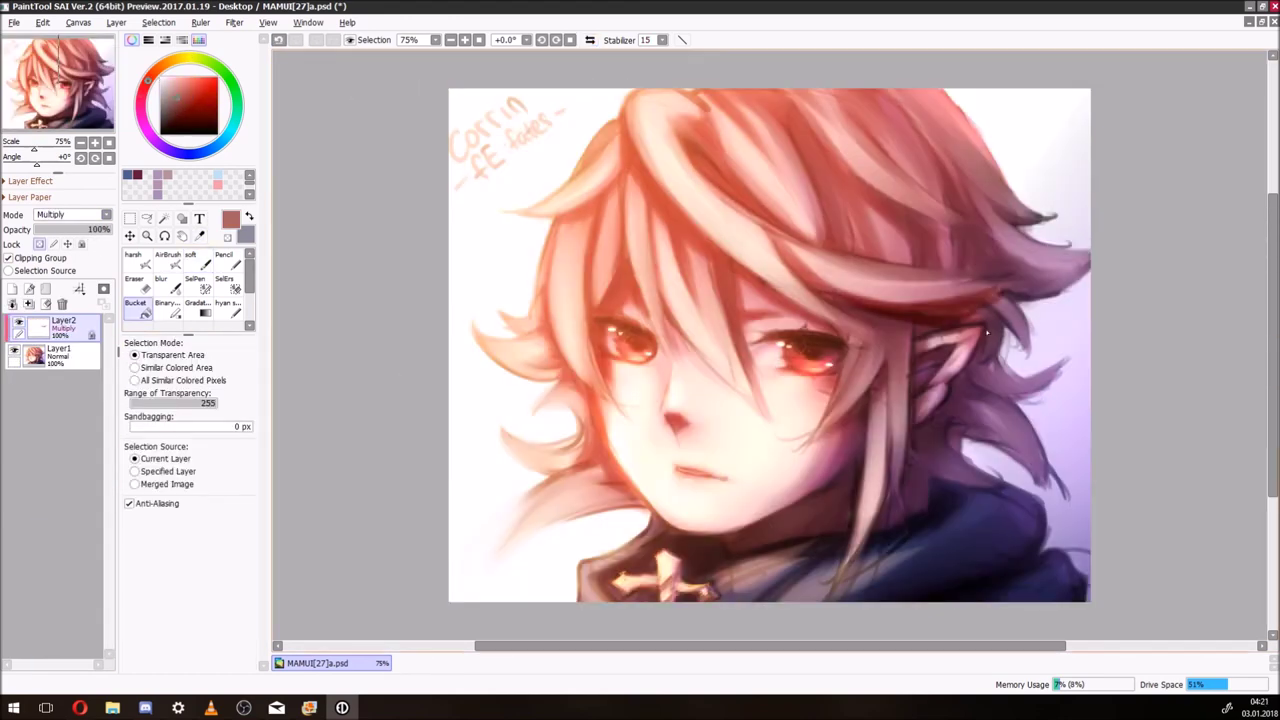